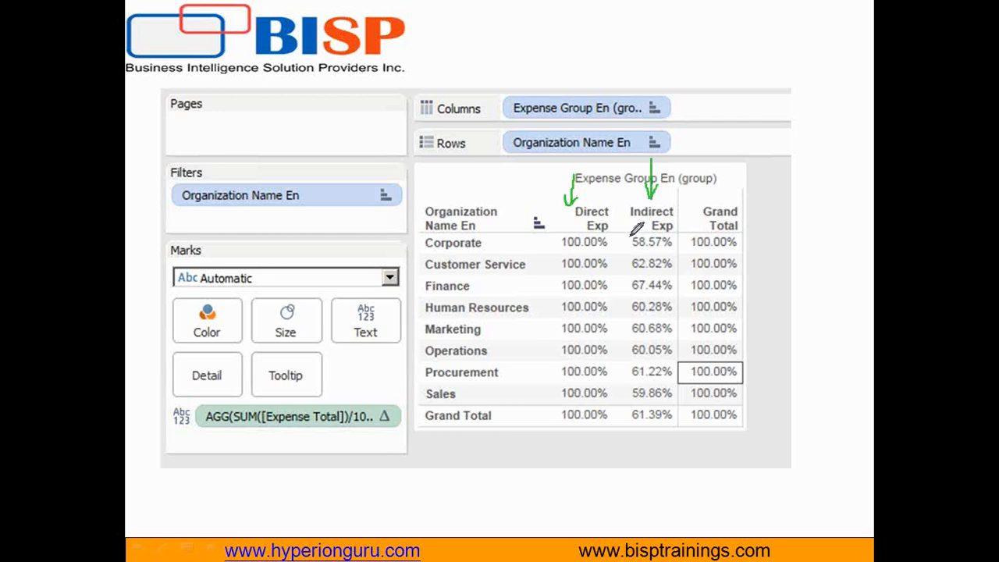
# Step: Box the Corporate row's Indirect Exp percentage with the pen and handwrite 100, $100 and 58 below the slide's table
pyautogui.moveTo(625, 234)
pyautogui.mouseDown()
pyautogui.moveTo(627, 250)
pyautogui.moveTo(673, 244)
pyautogui.moveTo(673, 234)
pyautogui.moveTo(627, 233)
pyautogui.mouseUp()
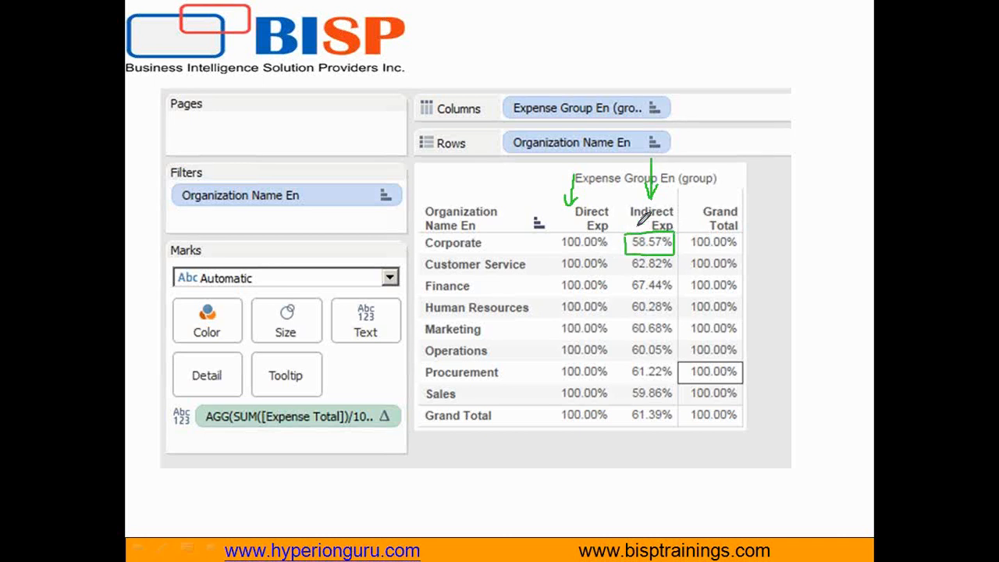
pyautogui.moveTo(488, 482)
pyautogui.mouseDown()
pyautogui.moveTo(486, 524)
pyautogui.moveTo(549, 485)
pyautogui.moveTo(557, 522)
pyautogui.mouseUp()
pyautogui.click(578, 512)
pyautogui.moveTo(628, 488); pyautogui.dragTo(627, 521)
pyautogui.moveTo(668, 490)
pyautogui.mouseDown()
pyautogui.moveTo(649, 512)
pyautogui.moveTo(688, 492)
pyautogui.mouseUp()
pyautogui.moveTo(610, 482); pyautogui.dragTo(577, 520)
pyautogui.moveTo(595, 483); pyautogui.dragTo(596, 527)
pyautogui.moveTo(755, 483)
pyautogui.mouseDown()
pyautogui.moveTo(727, 499)
pyautogui.moveTo(737, 516)
pyautogui.moveTo(773, 467)
pyautogui.moveTo(767, 515)
pyautogui.moveTo(769, 486)
pyautogui.mouseUp()
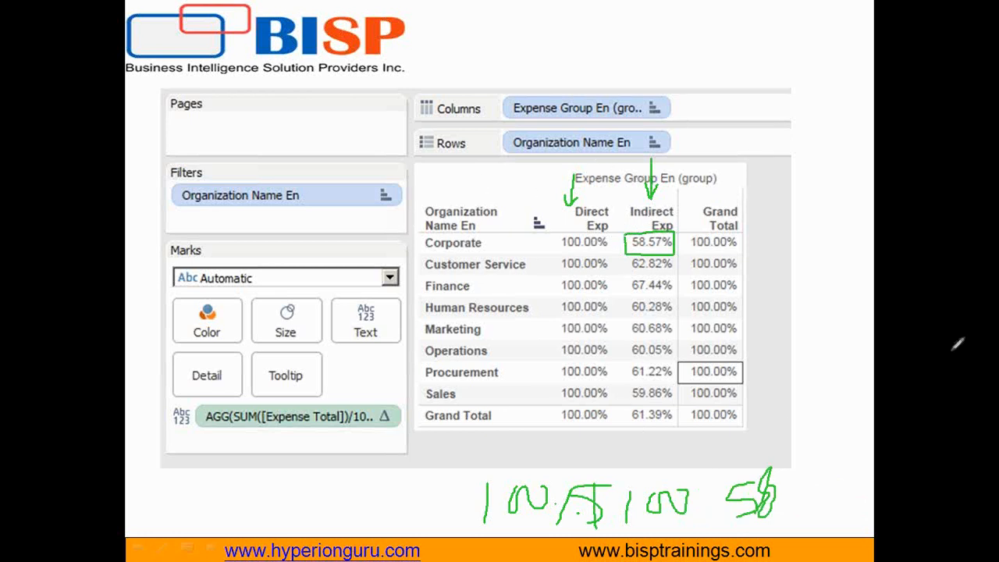
# Step: Advance to the Employee Expense Dimension Model slide, clear the pen annotations and end the slide show
pyautogui.click(786, 308)
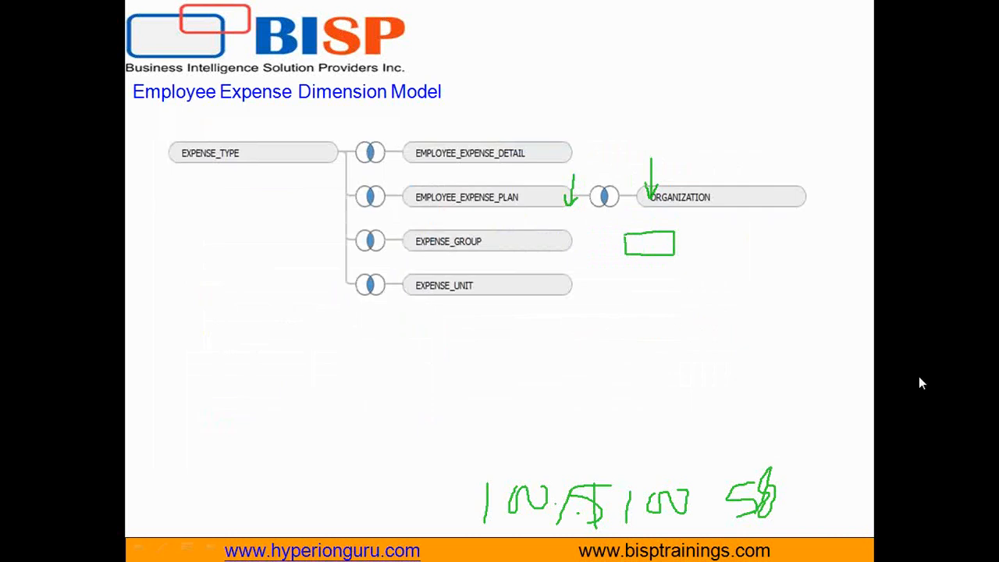
pyautogui.press('e')
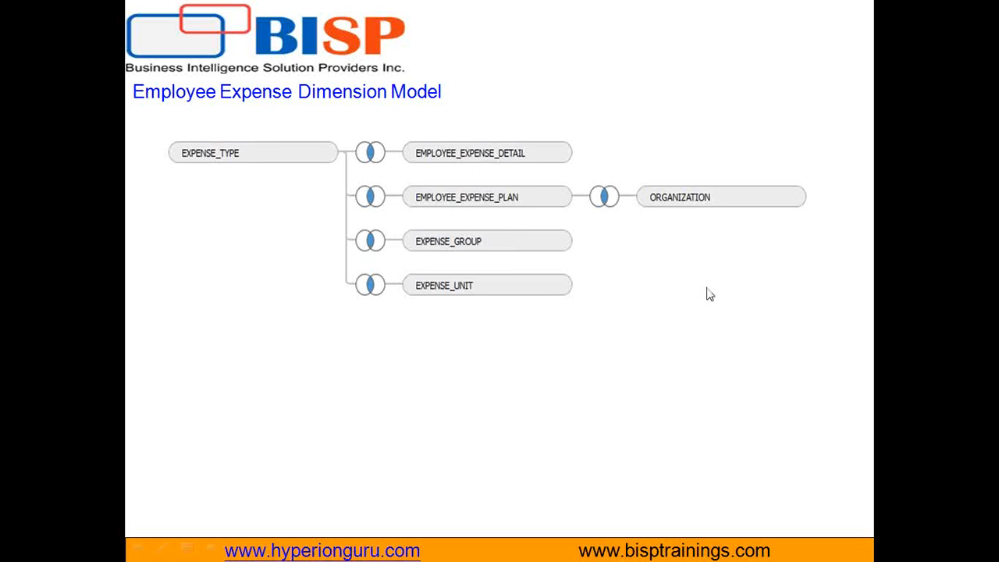
pyautogui.press('Escape')
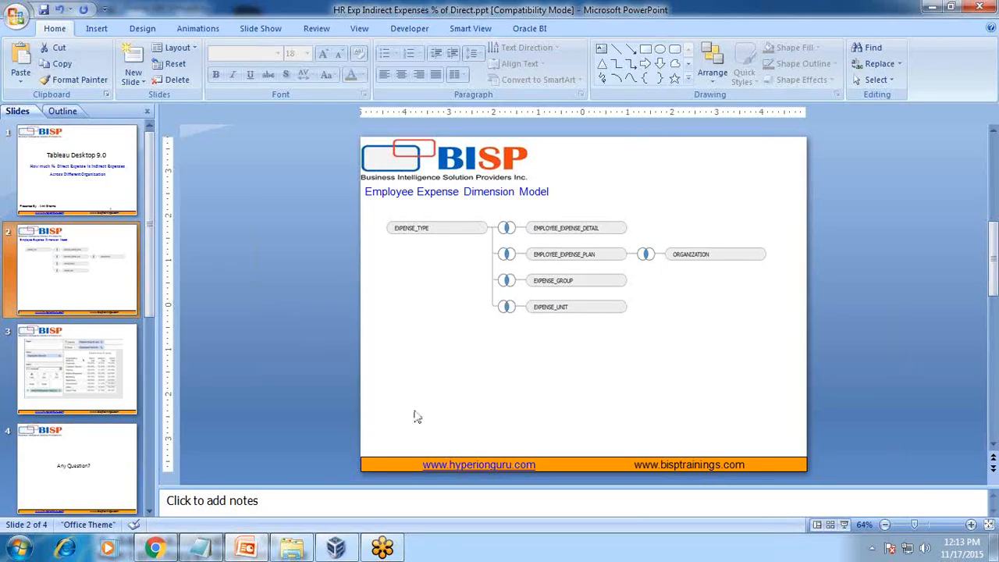
# Step: Switch to Tableau in the virtual machine at full screen and add a new worksheet to the HR_Model1 workbook
pyautogui.click(336, 548)
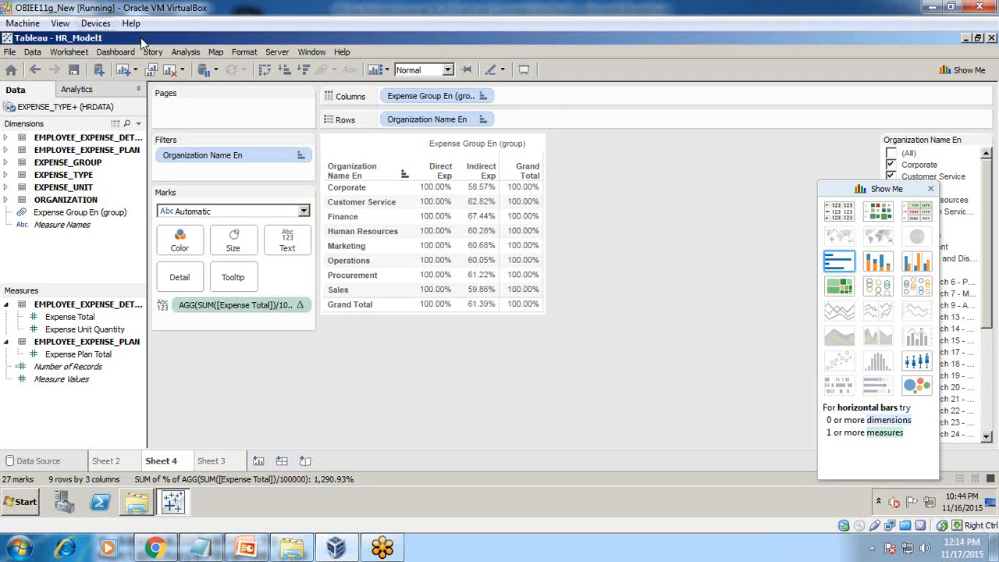
pyautogui.click(61, 24)
pyautogui.click(113, 38)
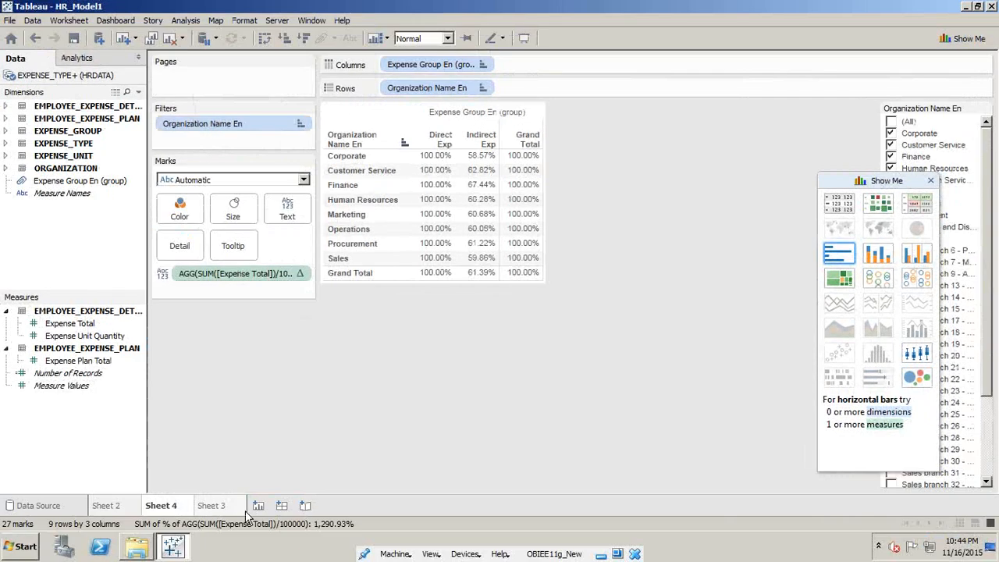
pyautogui.click(259, 505)
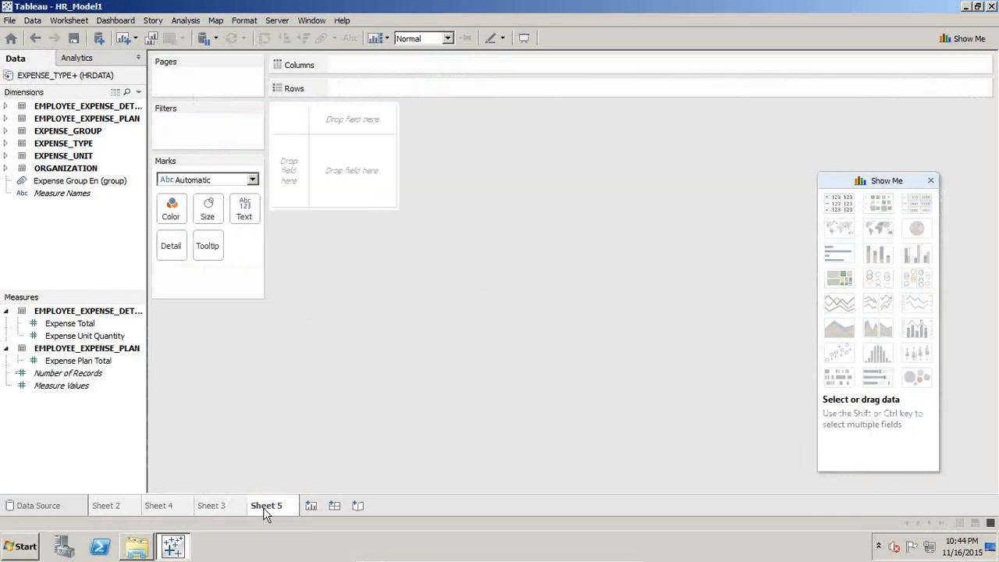
# Step: Review the data source's join clauses for EMPLOYEE_EXPENSE_DETAIL, EMPLOYEE_EXPENSE_PLAN, EXPENSE_GROUP and ORGANIZATION
pyautogui.click(43, 502)
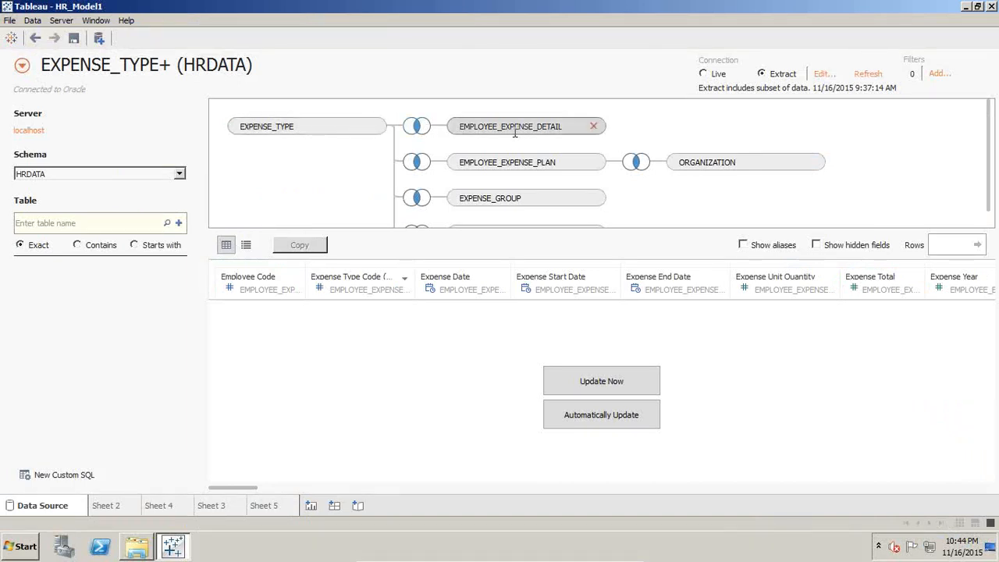
pyautogui.click(417, 126)
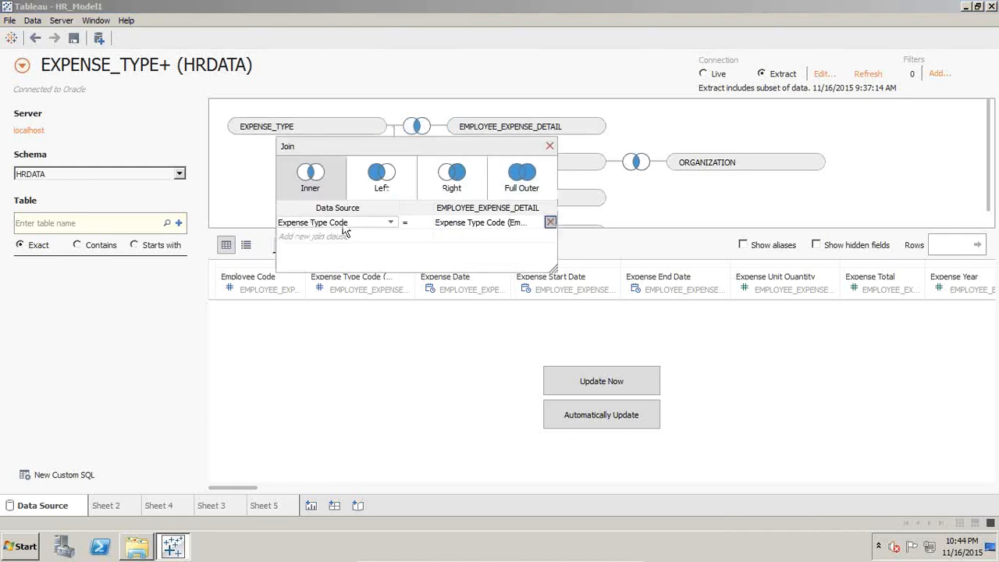
pyautogui.click(549, 146)
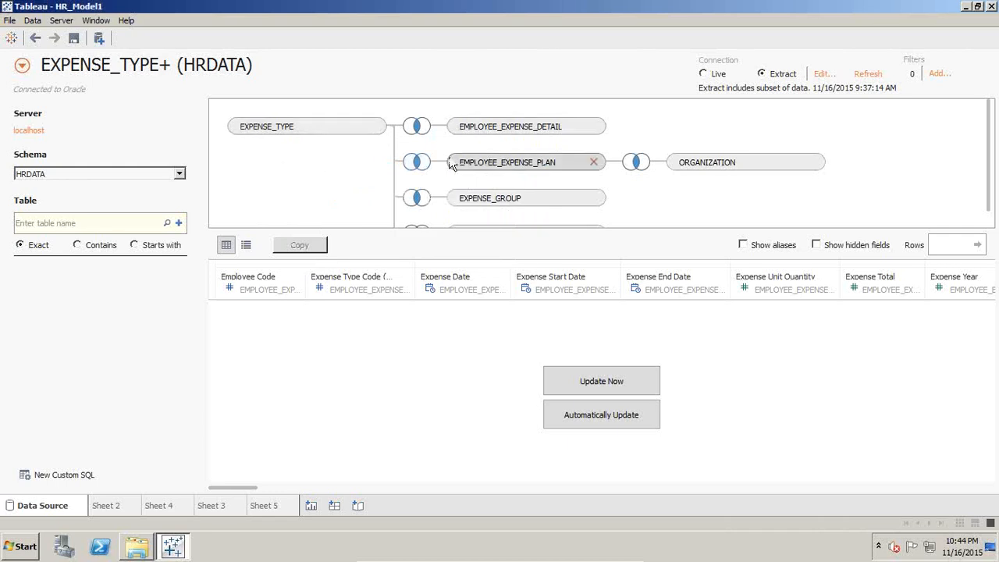
pyautogui.click(413, 169)
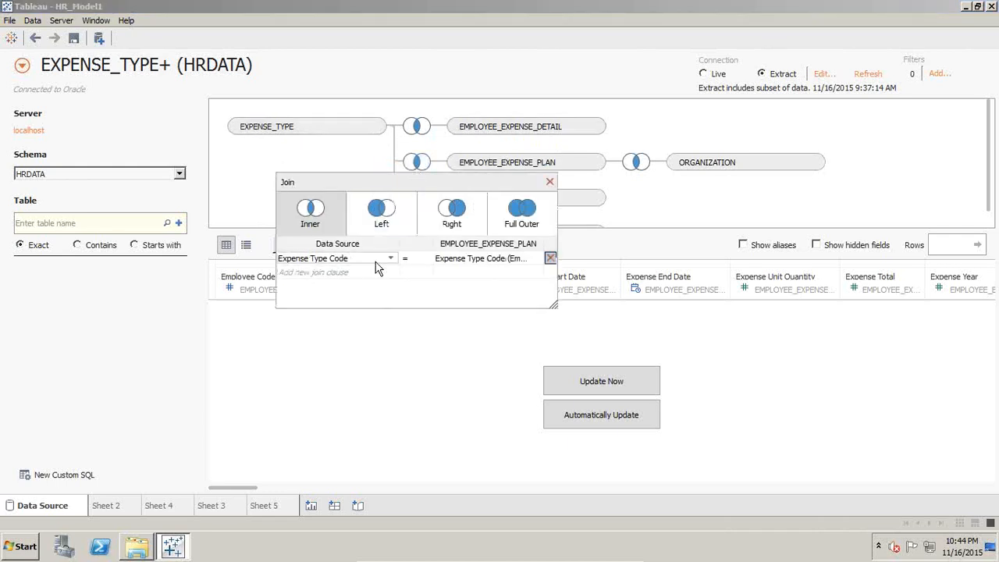
pyautogui.click(549, 182)
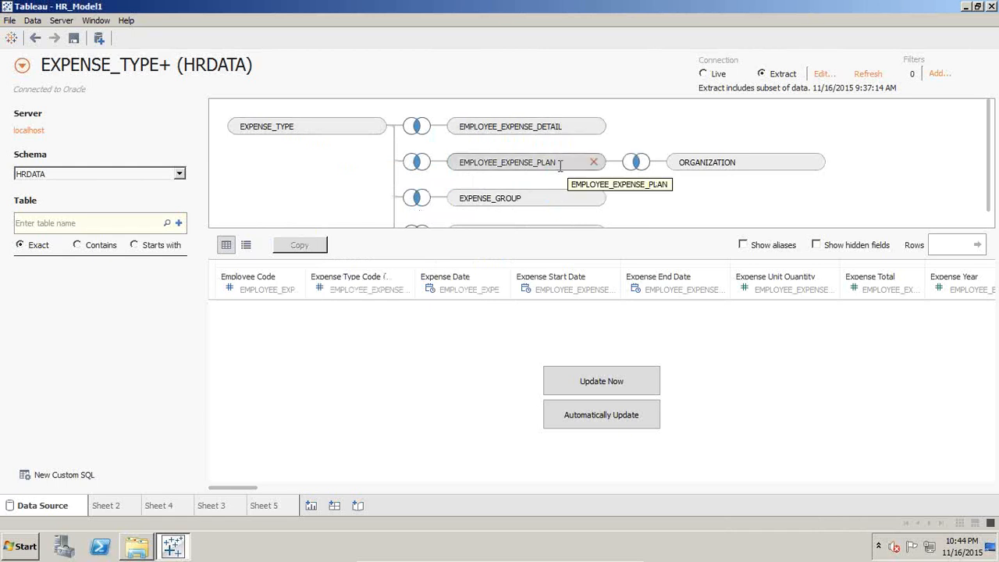
pyautogui.click(414, 198)
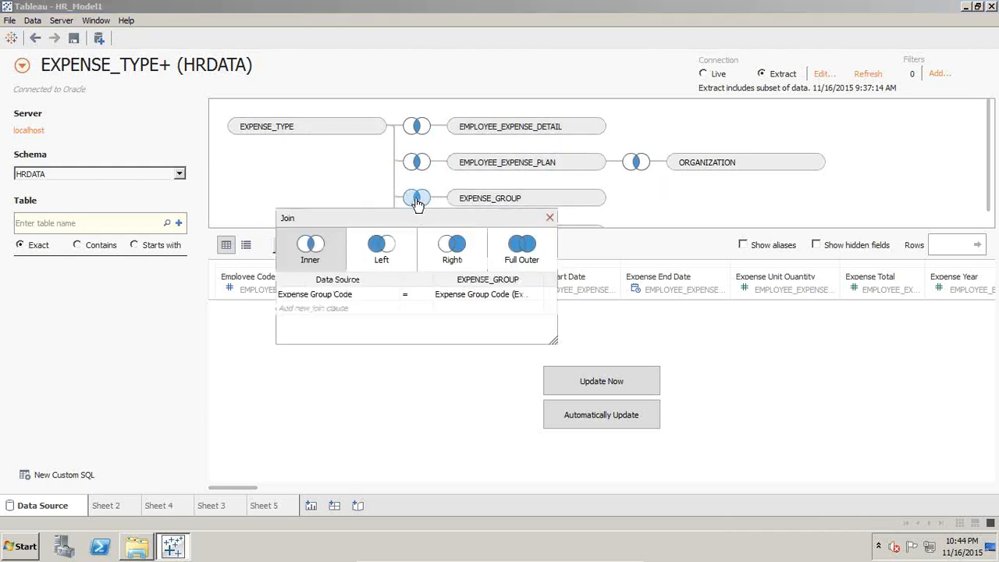
pyautogui.click(549, 217)
pyautogui.scroll(-1, 677, 202)
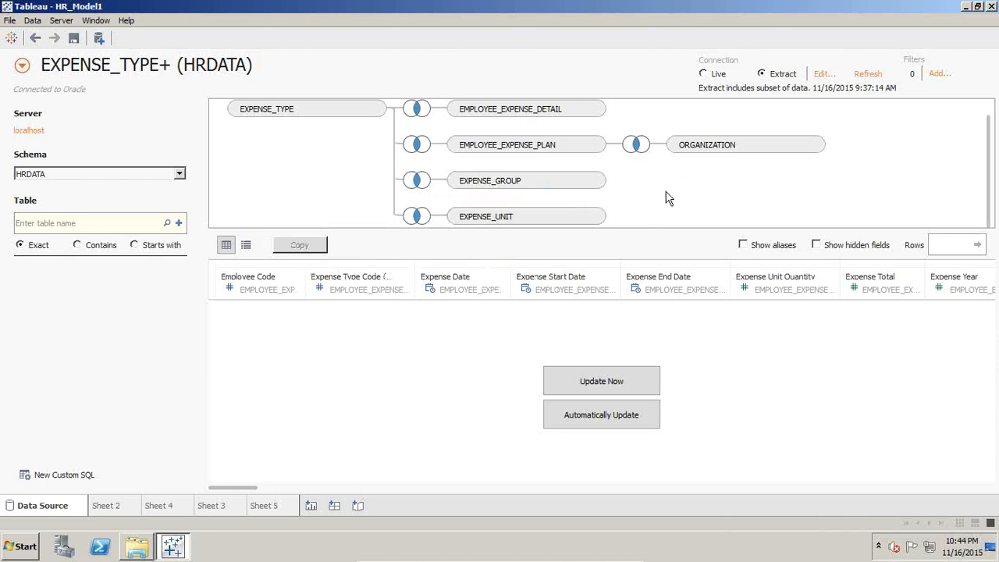
pyautogui.click(636, 145)
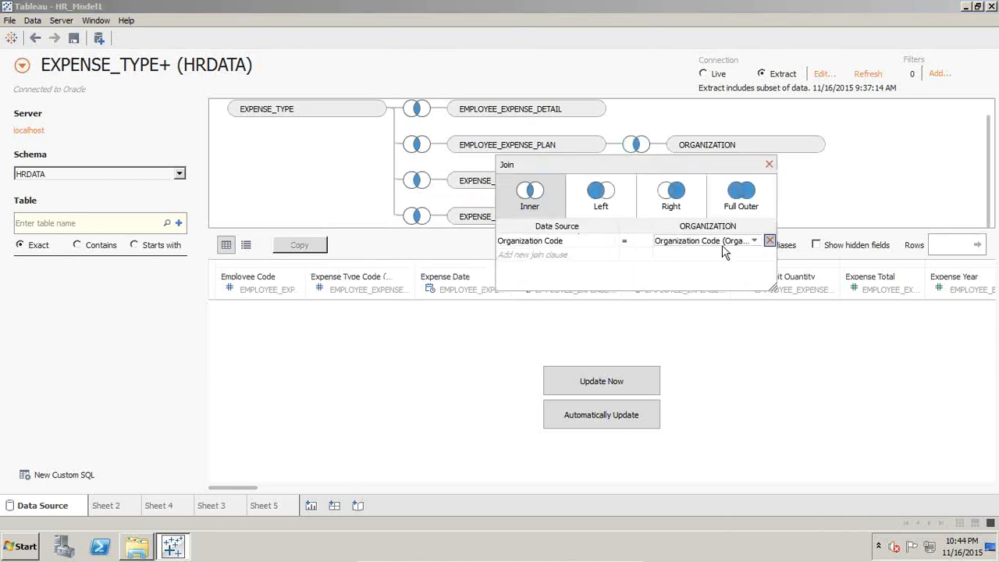
pyautogui.click(769, 165)
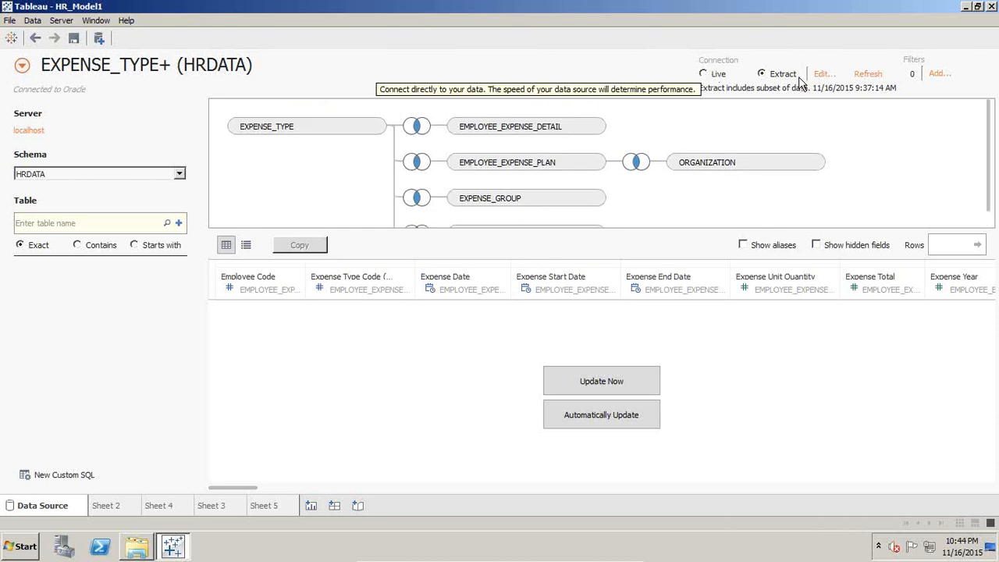
pyautogui.click(825, 75)
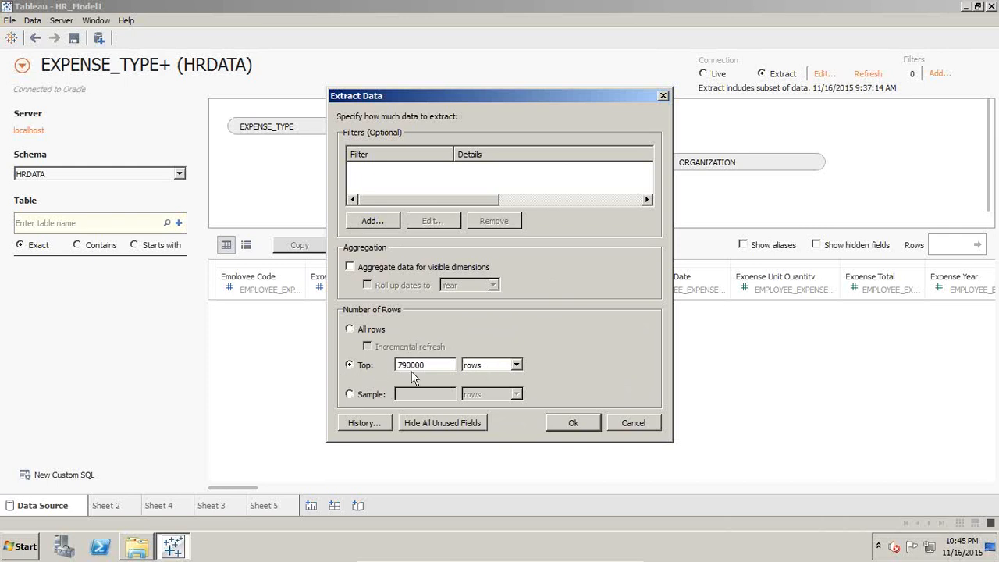
pyautogui.click(361, 395)
pyautogui.click(496, 394)
pyautogui.click(485, 421)
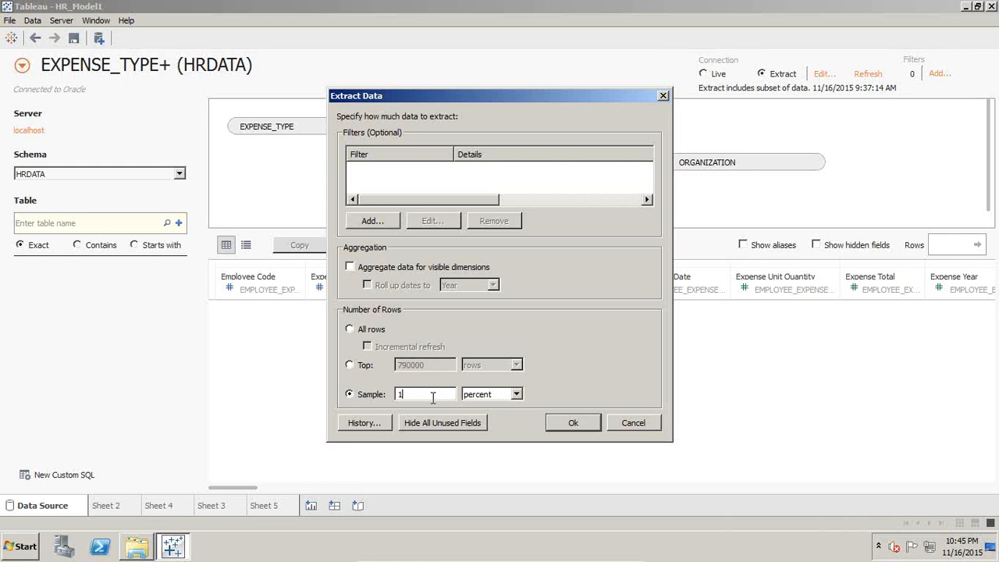
pyautogui.click(634, 422)
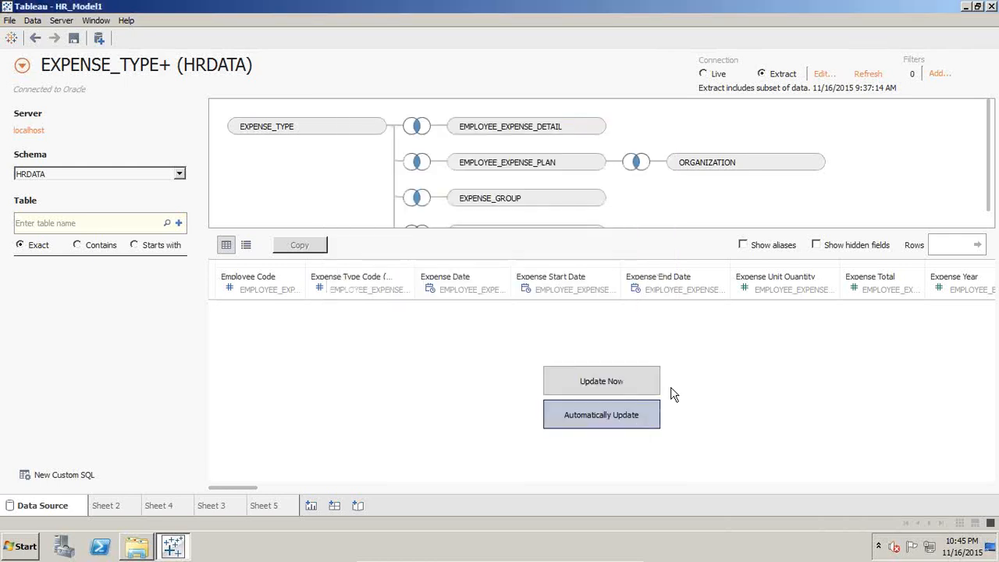
# Step: Check the saved Tableau extract files and their sizes in the Datasources folder, and return to the workbook
pyautogui.click(141, 550)
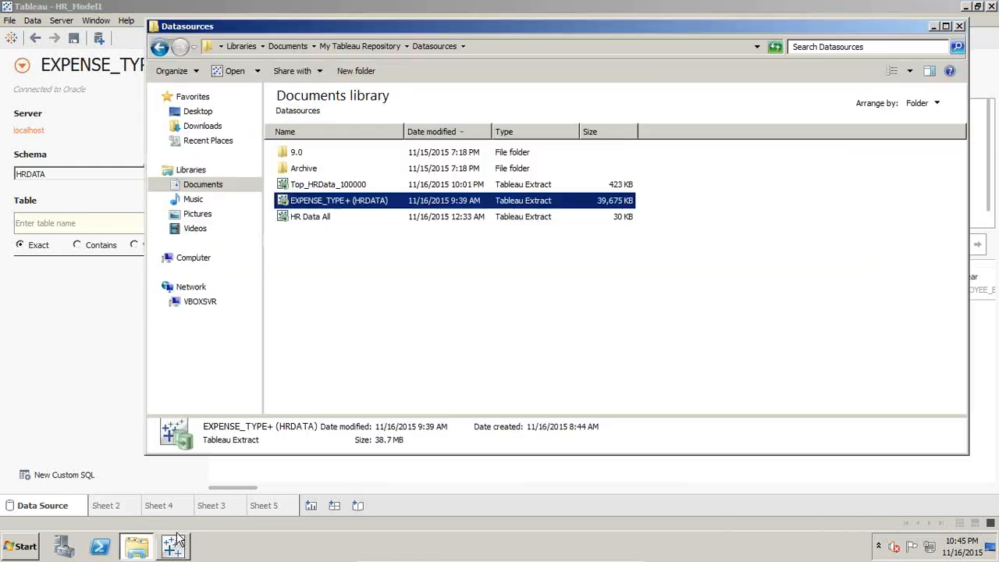
pyautogui.click(406, 290)
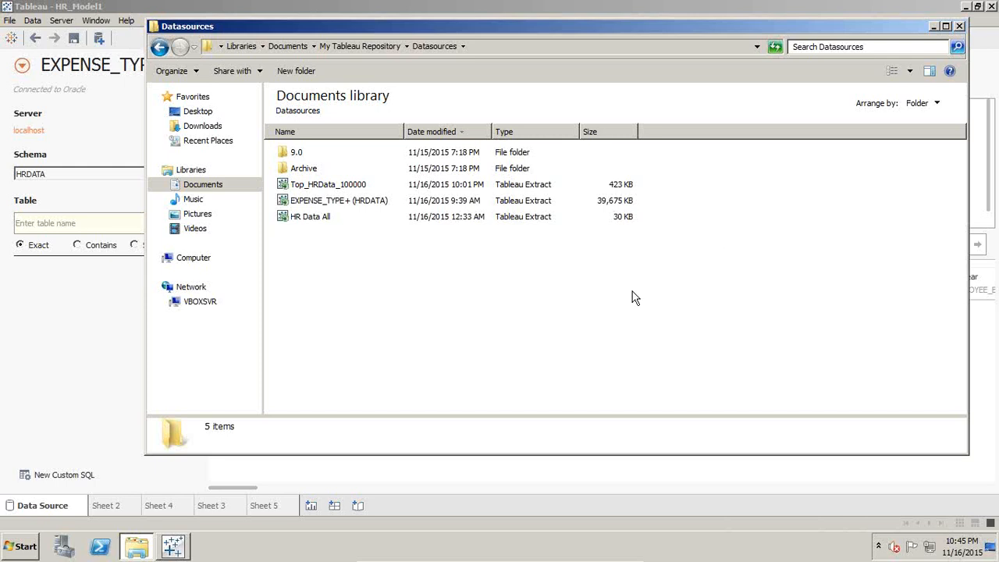
pyautogui.click(105, 369)
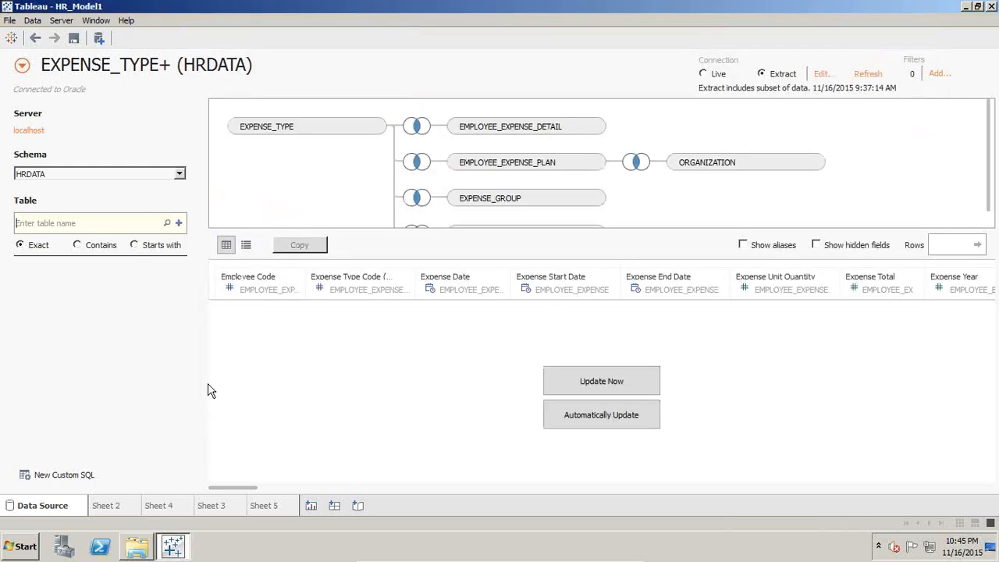
# Step: Add a new worksheet with Expense Group En as rows and Organization Name En as columns
pyautogui.click(309, 506)
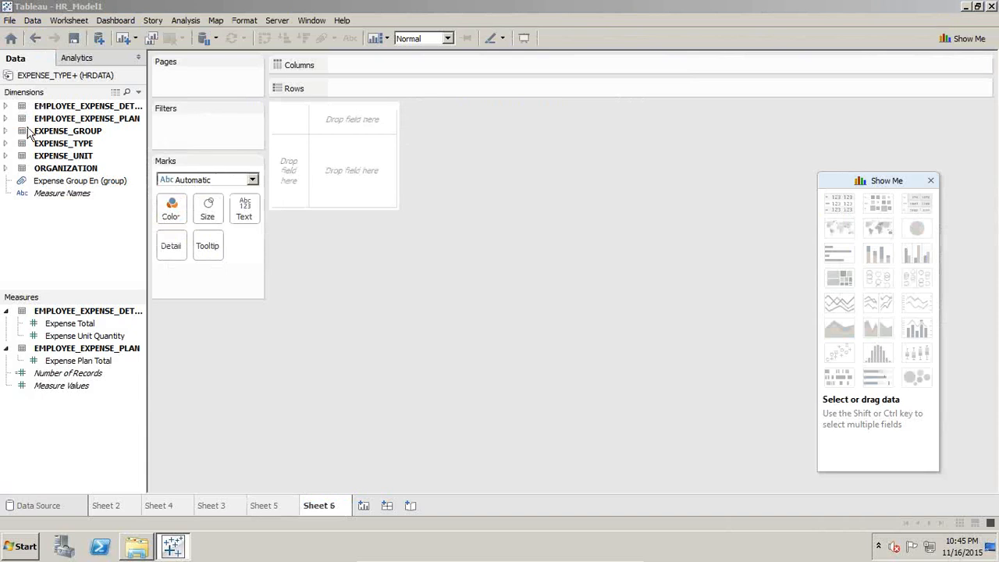
pyautogui.click(6, 131)
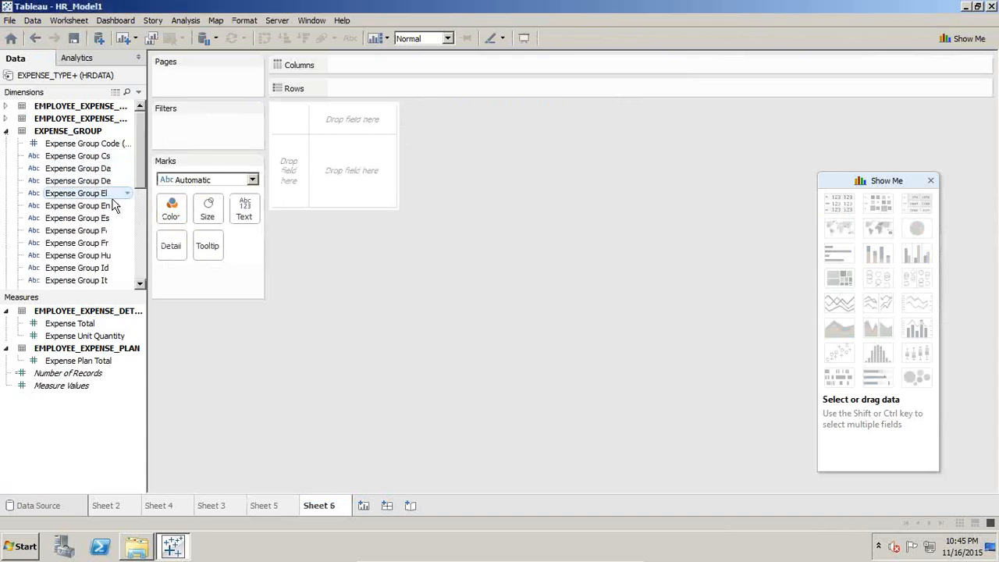
pyautogui.moveTo(109, 207); pyautogui.dragTo(285, 176)
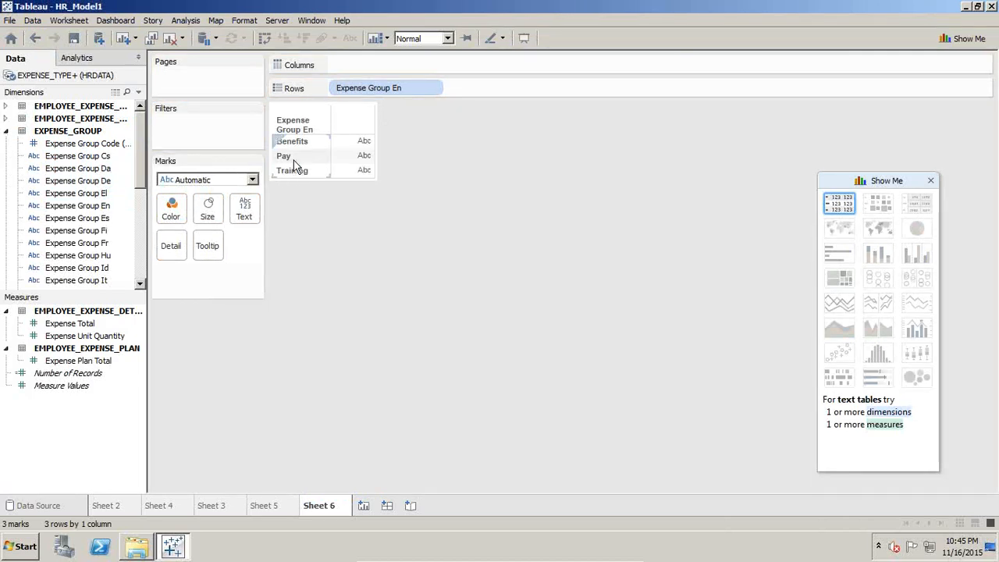
pyautogui.click(5, 131)
pyautogui.click(7, 168)
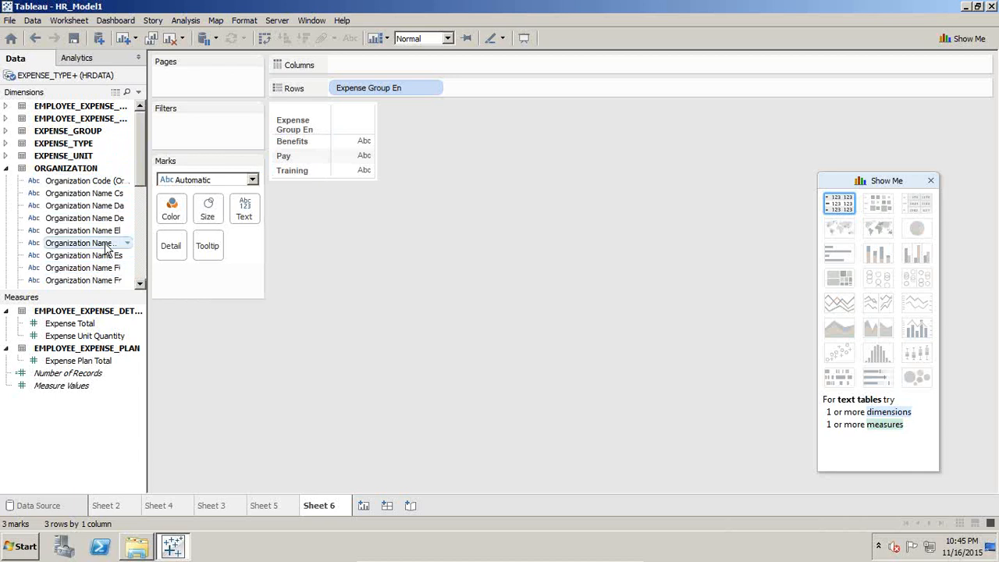
pyautogui.moveTo(107, 250); pyautogui.dragTo(414, 65)
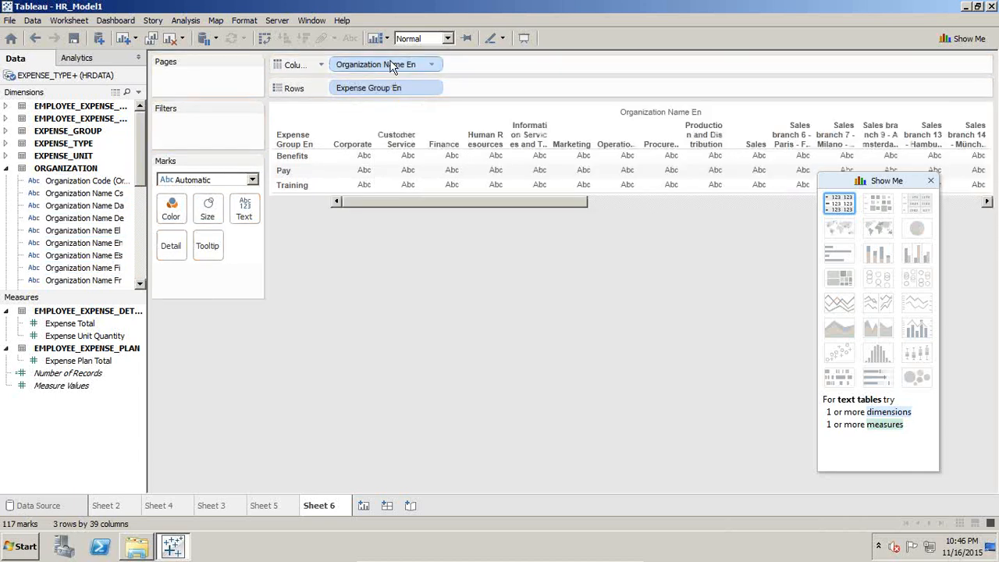
# Step: Filter Organization Name En to Corporate, Customer Service, Finance, Human Resources, Information Services and Technology, Marketing, Operations, Procurement and Sales
pyautogui.moveTo(381, 62); pyautogui.dragTo(234, 115)
pyautogui.moveTo(340, 67); pyautogui.dragTo(234, 127)
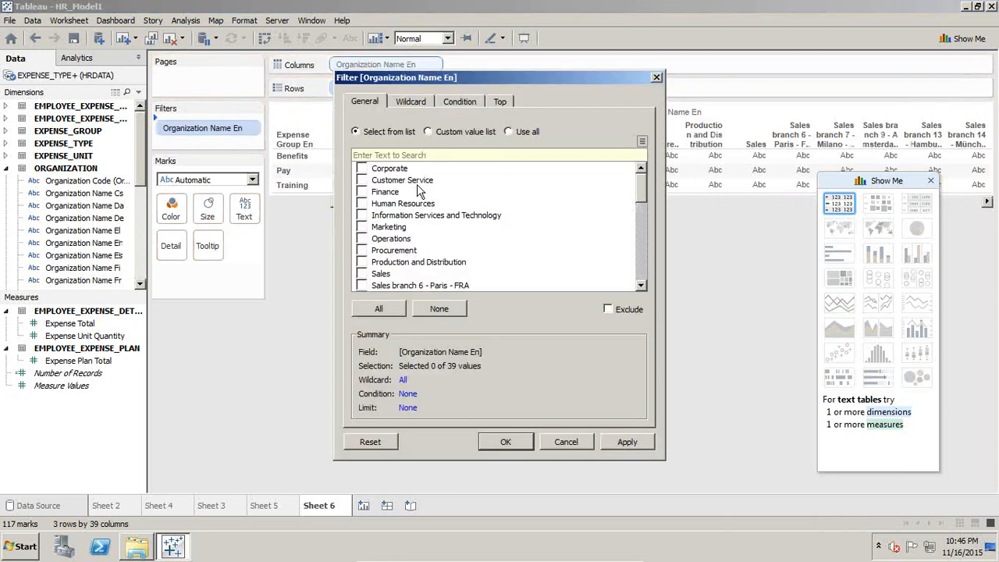
pyautogui.click(370, 170)
pyautogui.click(360, 170)
pyautogui.click(362, 204)
pyautogui.click(360, 227)
pyautogui.click(361, 239)
pyautogui.click(361, 250)
pyautogui.click(612, 442)
pyautogui.click(507, 442)
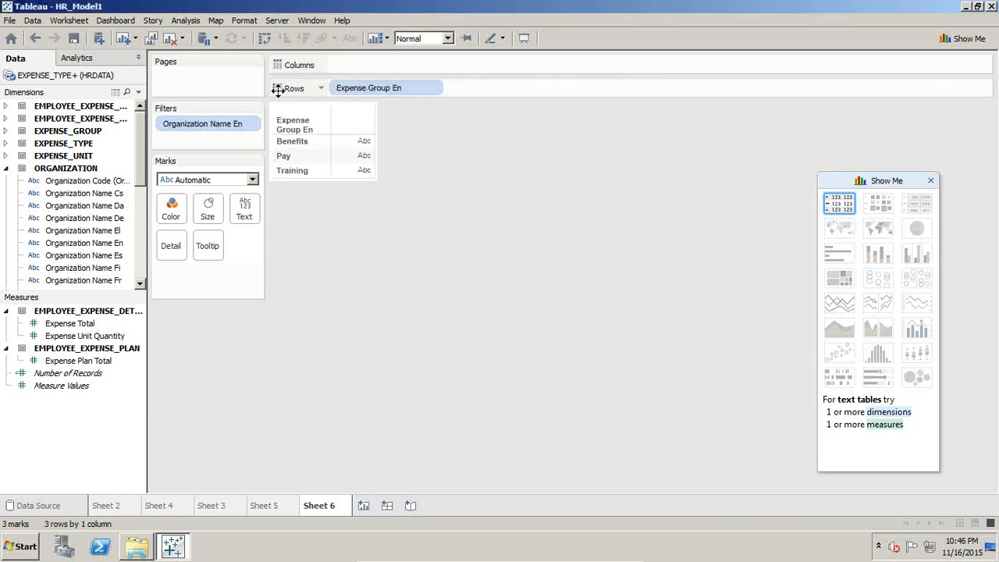
# Step: Place Organization Name En back on the columns and fill the table with Expense Total values
pyautogui.moveTo(226, 124); pyautogui.dragTo(370, 65)
pyautogui.moveTo(61, 323); pyautogui.dragTo(411, 174)
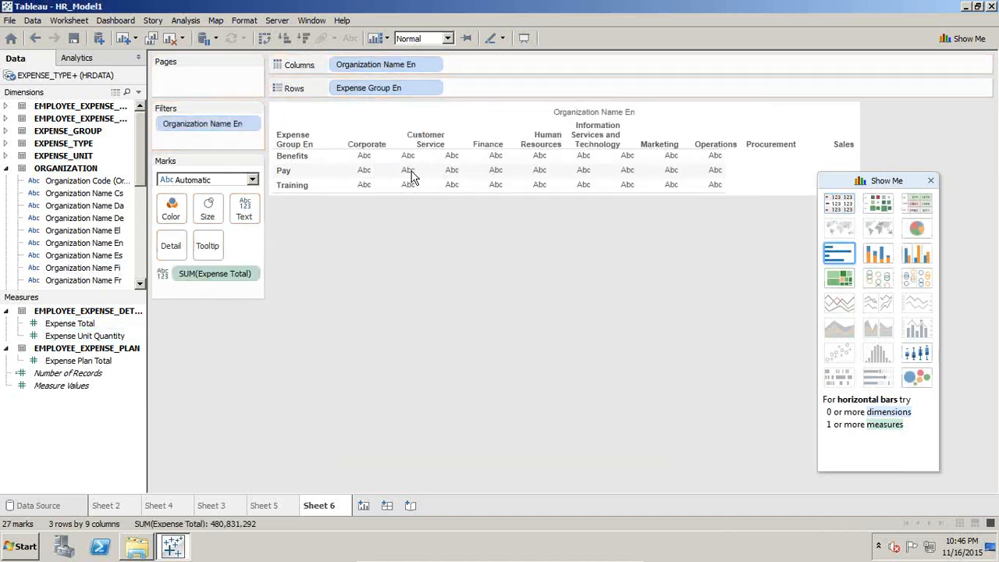
# Step: Group the Benefits and Training members of Expense Group En into one row
pyautogui.click(303, 156)
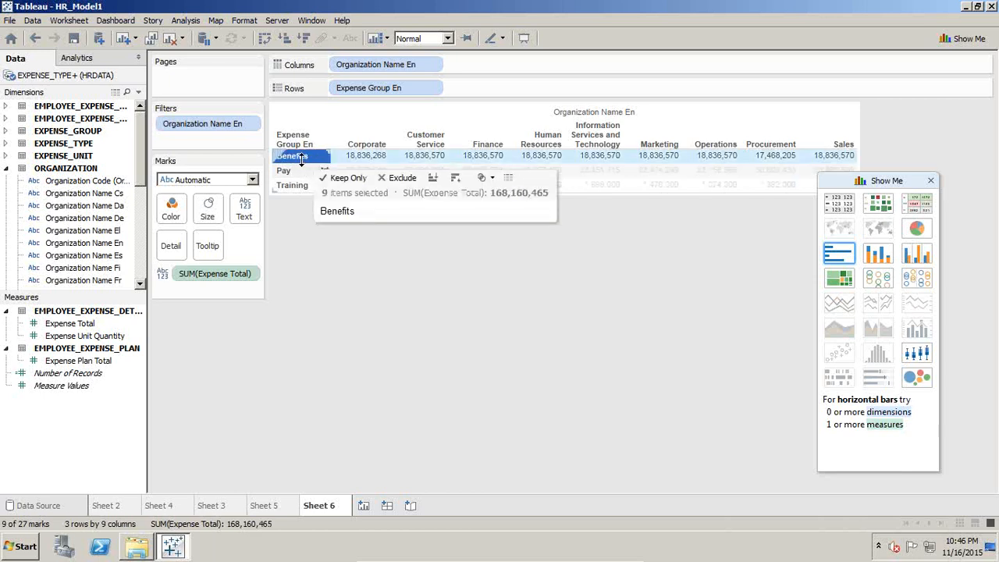
pyautogui.keyDown('ctrl'); pyautogui.click(295, 185); pyautogui.keyUp('ctrl')
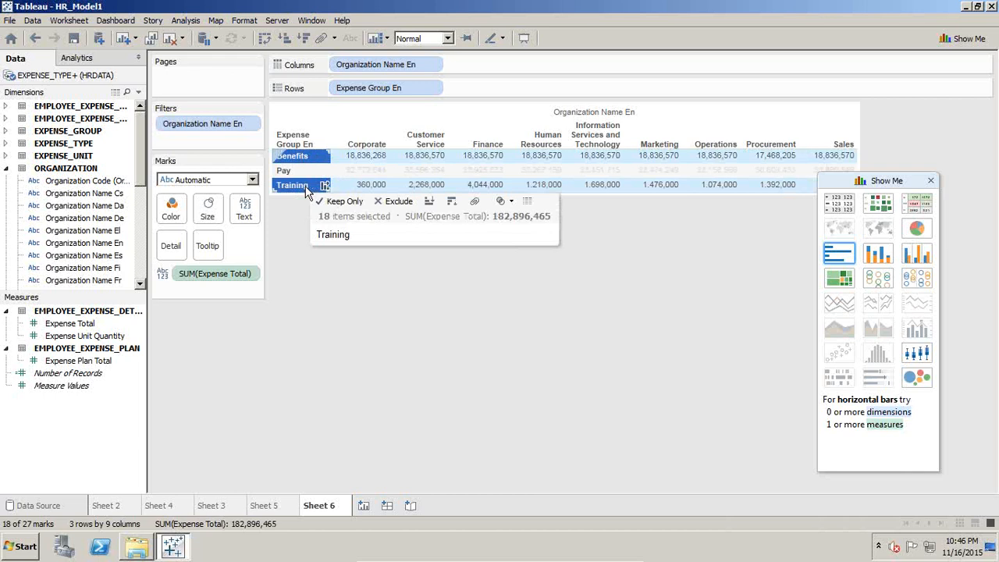
pyautogui.rightClick(306, 192)
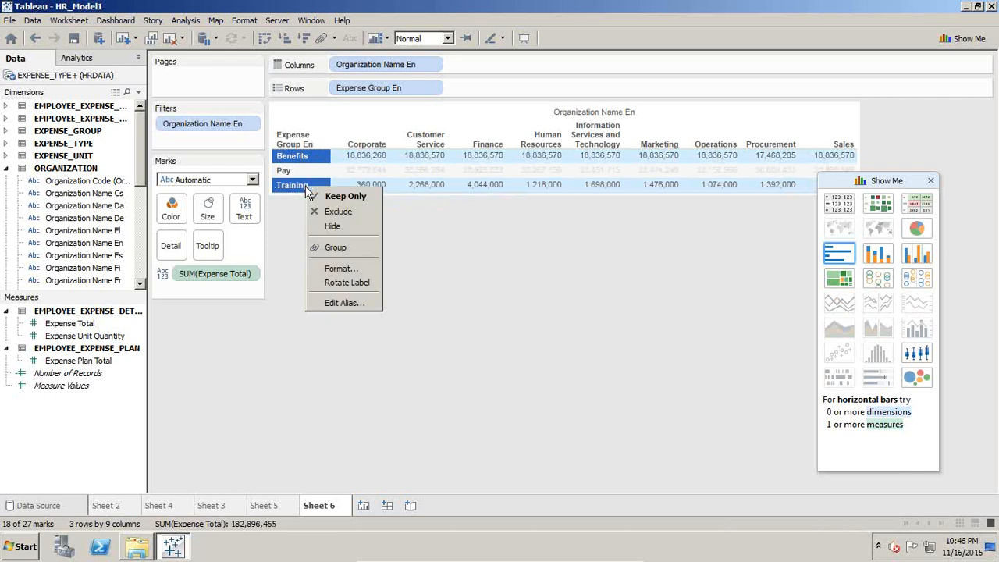
pyautogui.click(331, 248)
pyautogui.moveTo(395, 159)
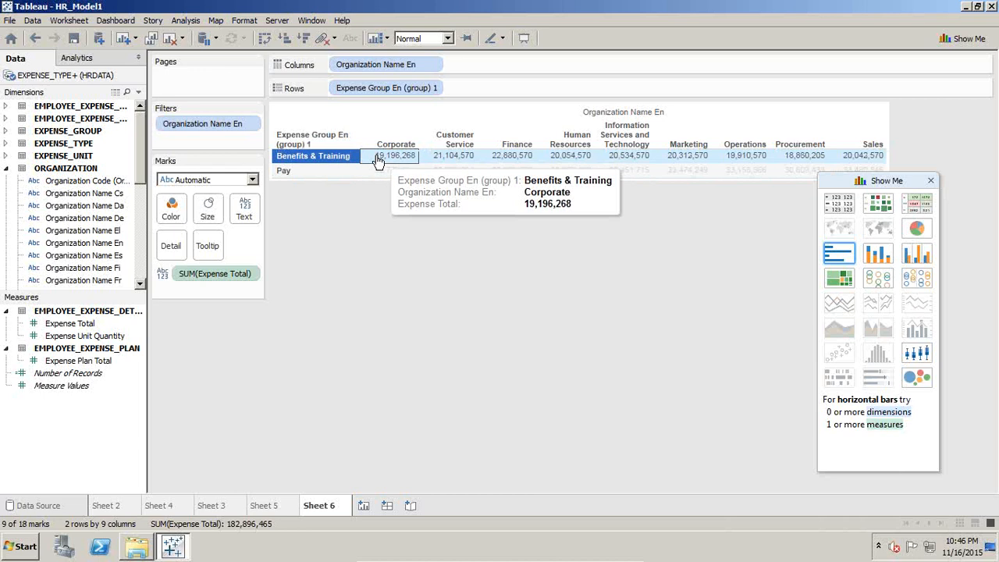
# Step: Change the alias of the Benefits & Training group member to Indirect Exp
pyautogui.click(328, 163)
pyautogui.rightClick(328, 165)
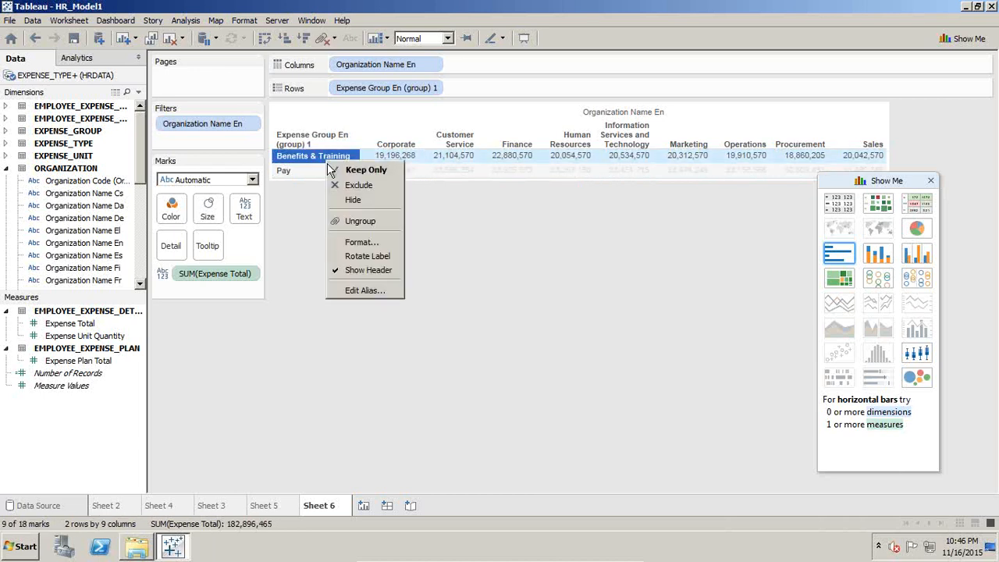
pyautogui.click(355, 287)
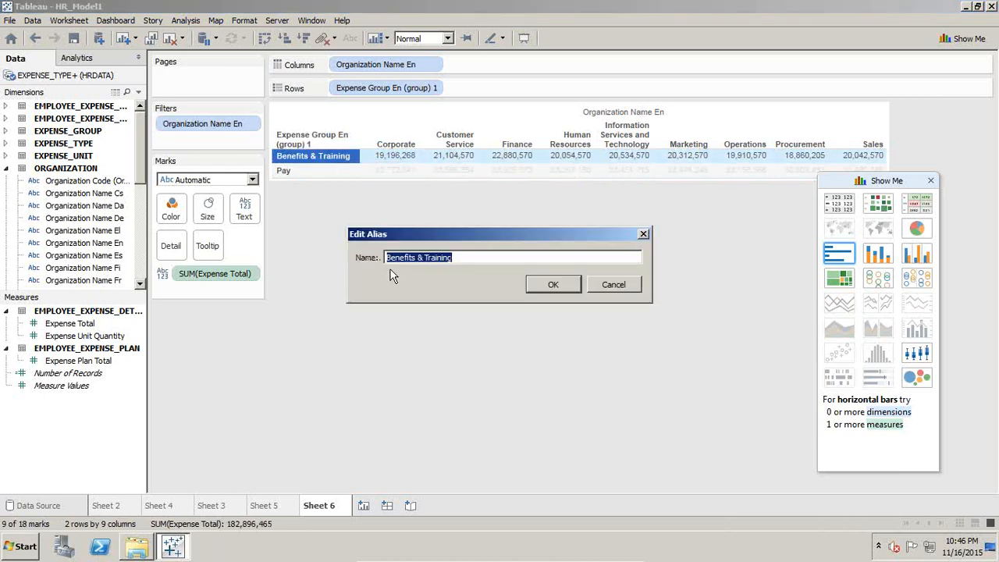
pyautogui.write('Indirect Exp')
pyautogui.press('Return')
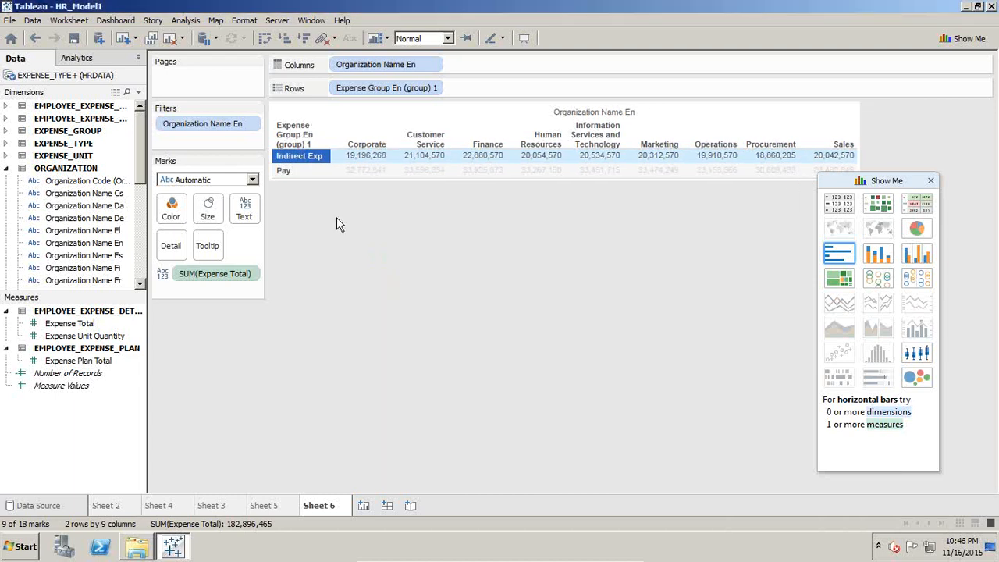
# Step: Change the alias of the Pay group member to Direct Exp
pyautogui.click(318, 170)
pyautogui.rightClick(315, 172)
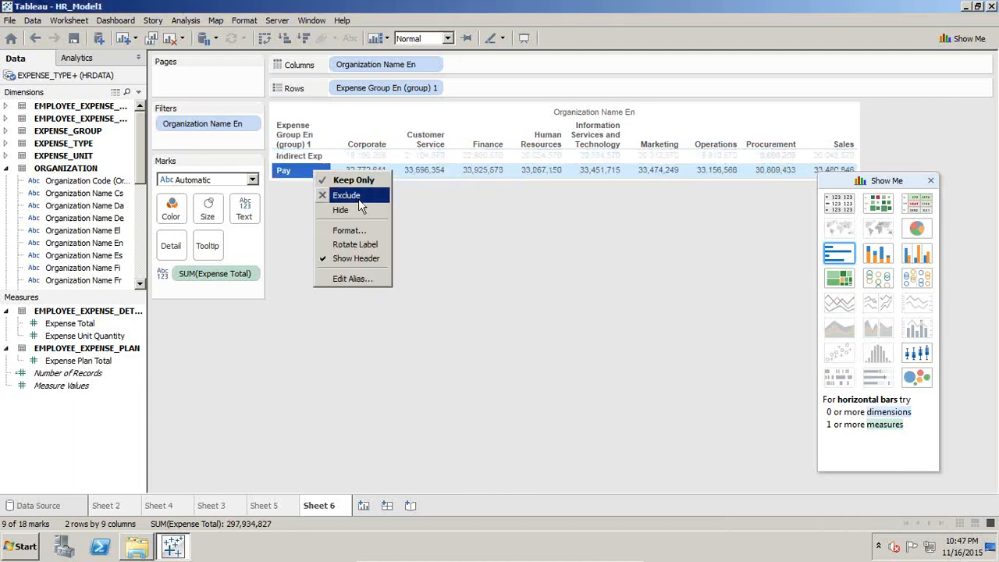
pyautogui.click(354, 278)
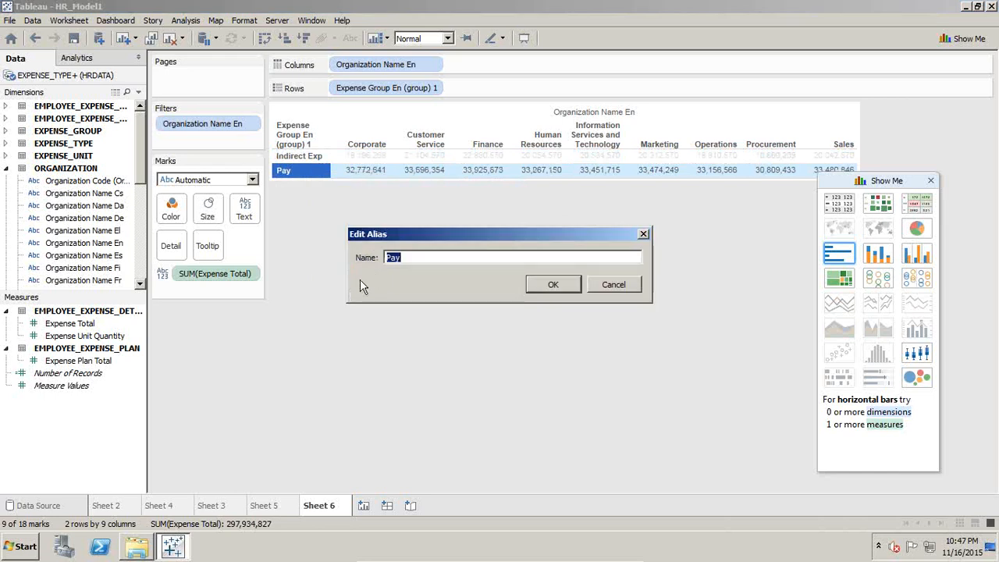
pyautogui.write('Direct Exp')
pyautogui.press('Return')
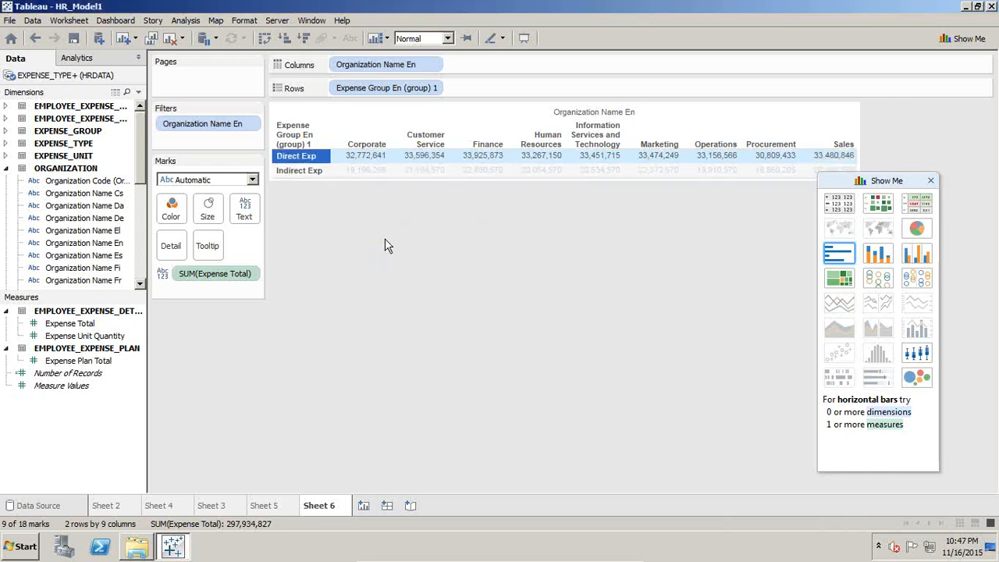
# Step: Rearrange the table so Expense Group En (group) 1 forms the columns and Organization Name En forms the rows
pyautogui.moveTo(390, 87); pyautogui.dragTo(475, 65)
pyautogui.moveTo(392, 64); pyautogui.dragTo(394, 78)
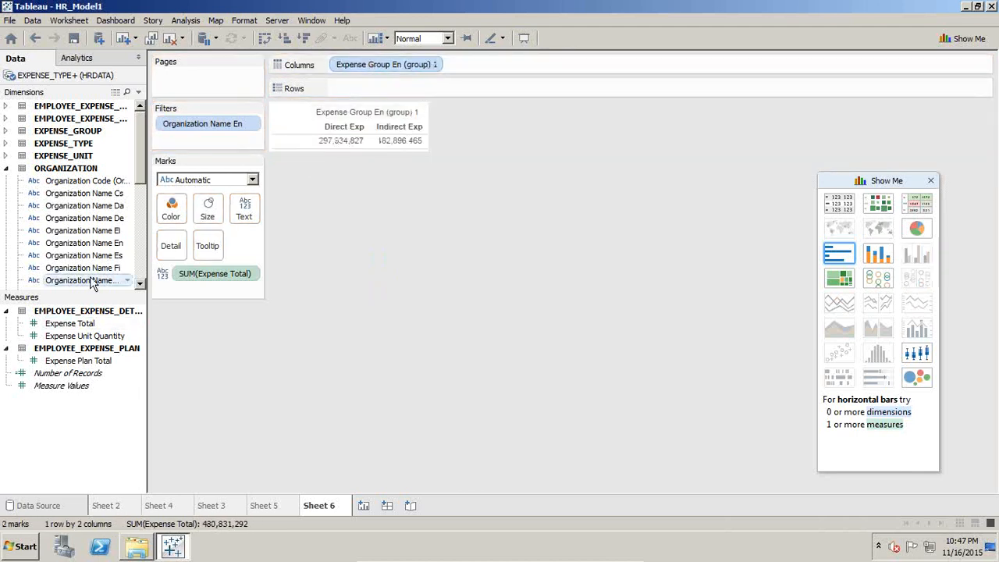
pyautogui.moveTo(97, 248); pyautogui.dragTo(376, 94)
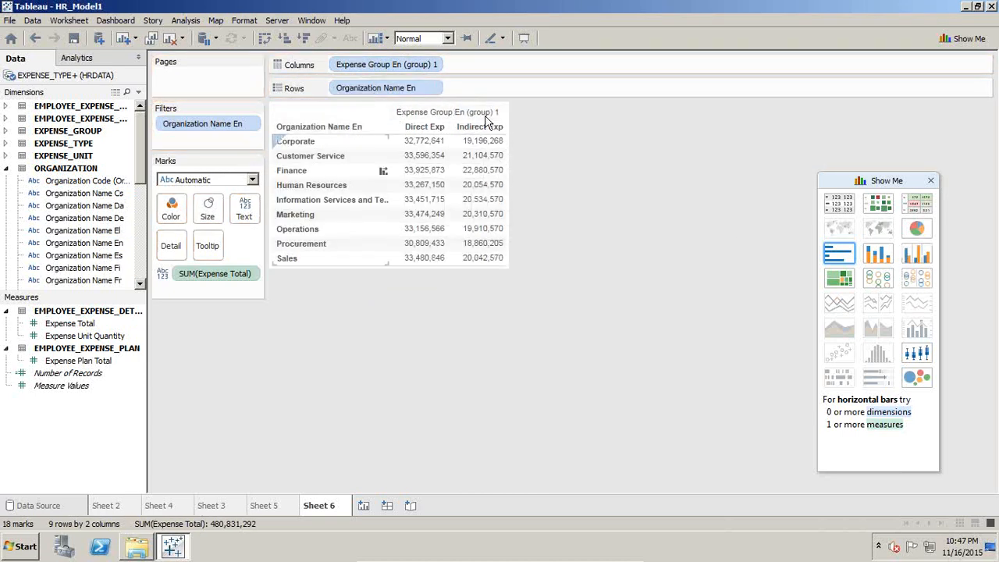
# Step: Rename the Expense Group En (group) 1 dimension to Employee Expense Group
pyautogui.click(6, 168)
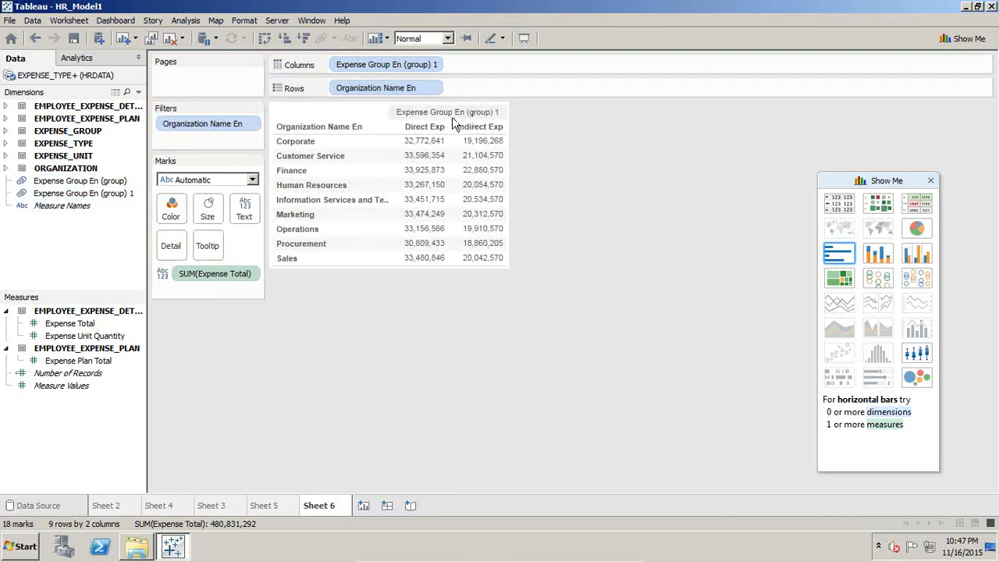
pyautogui.click(139, 196)
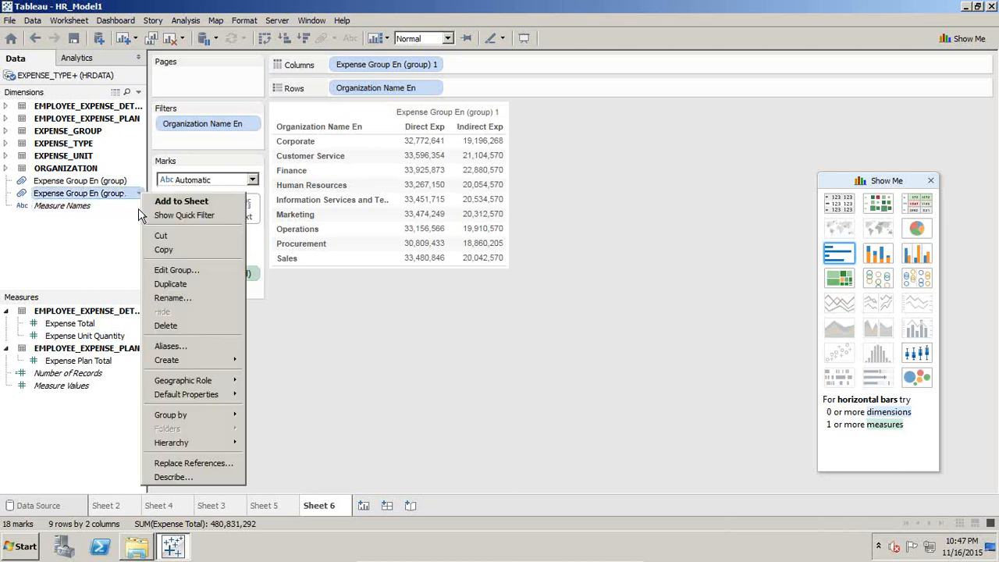
pyautogui.click(185, 298)
pyautogui.click(508, 259)
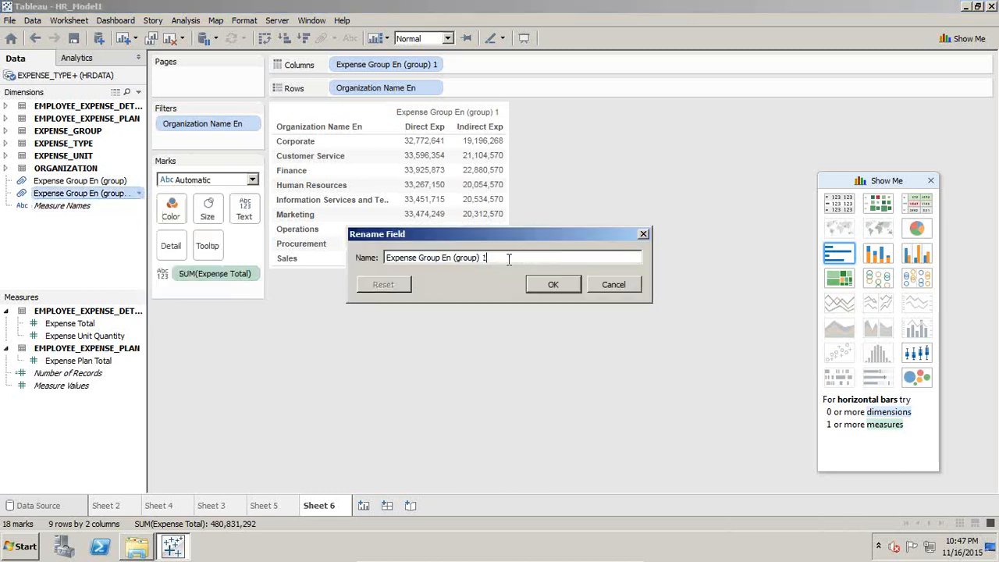
pyautogui.moveTo(487, 258); pyautogui.dragTo(439, 258)
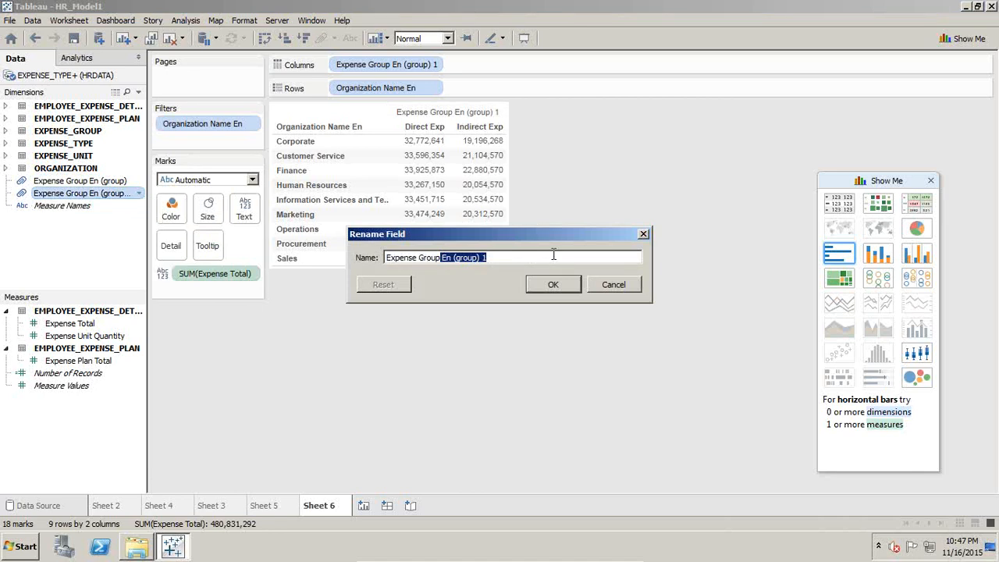
pyautogui.press('BackSpace')
pyautogui.write('Emplo')
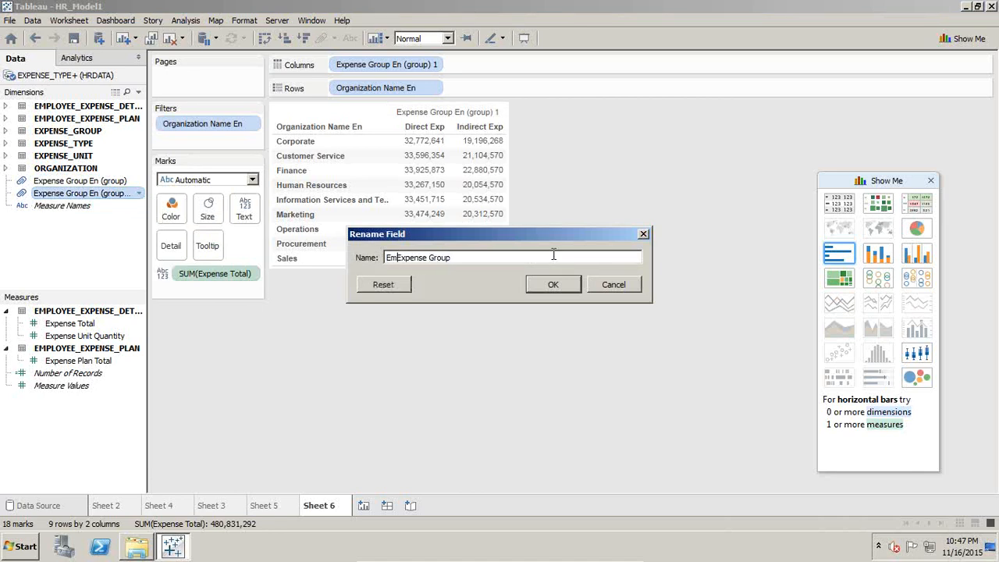
pyautogui.write('yee')
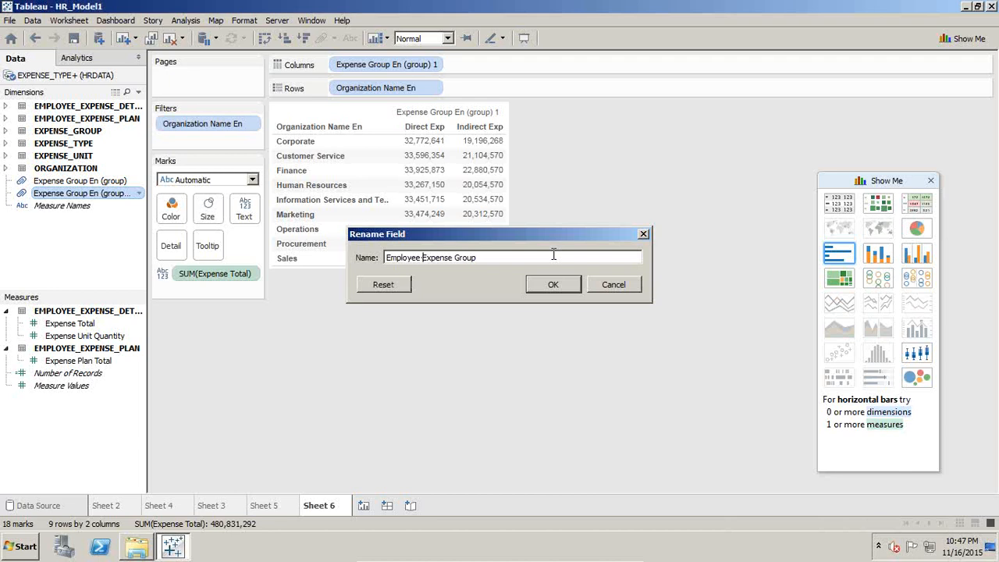
pyautogui.press('Return')
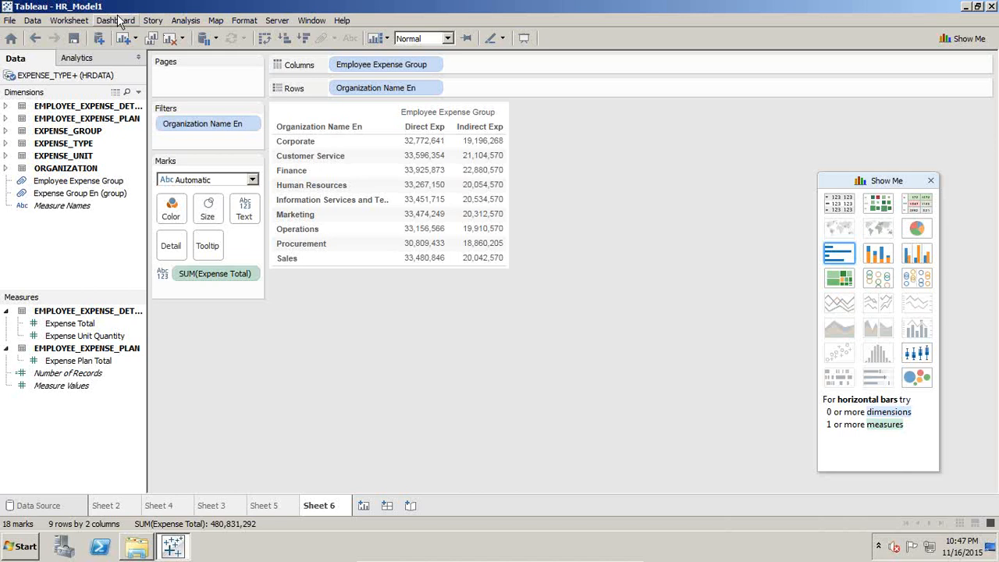
# Step: Add both row and column grand totals to the expense table
pyautogui.click(186, 21)
pyautogui.moveTo(252, 135)
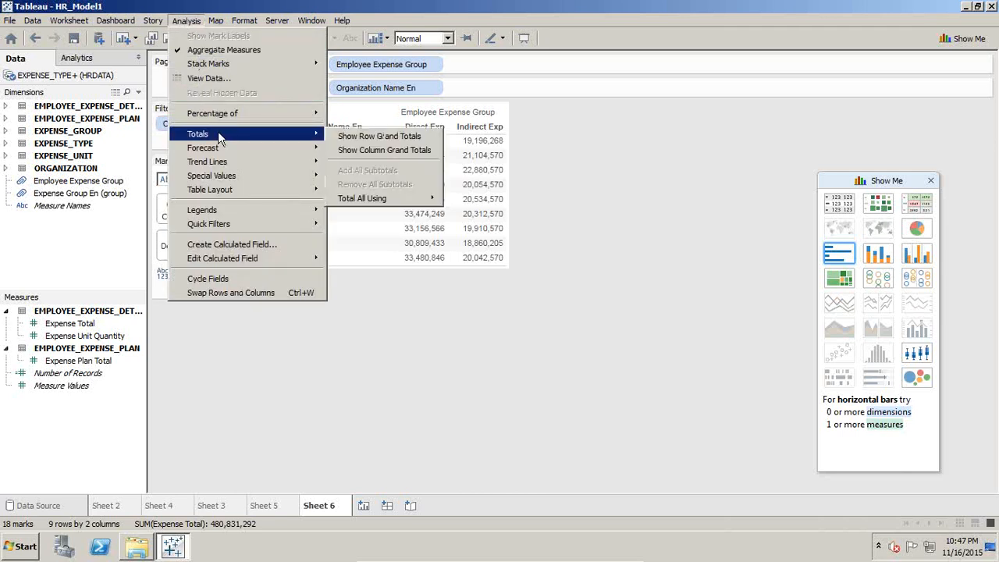
pyautogui.click(360, 136)
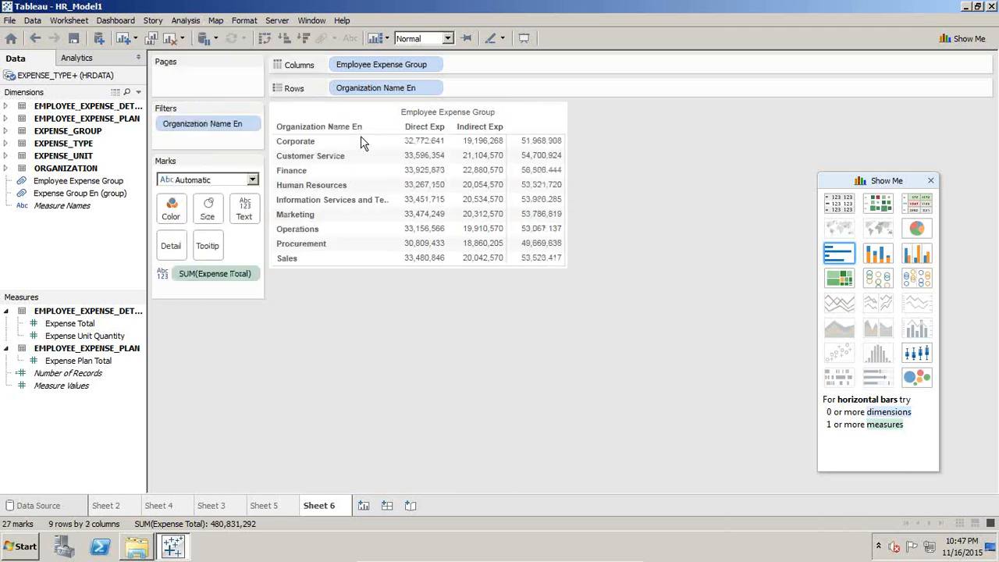
pyautogui.click(186, 20)
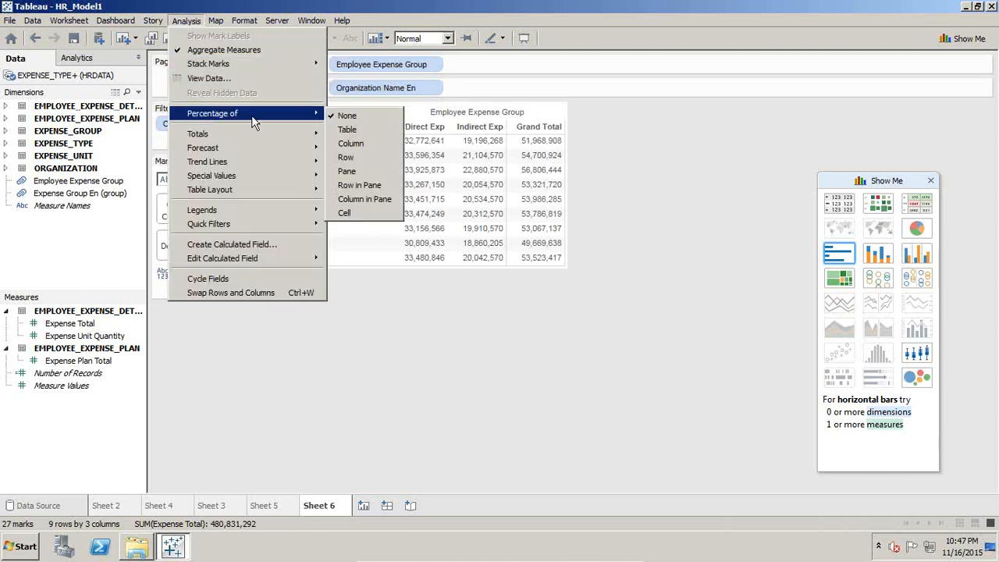
pyautogui.moveTo(234, 134)
pyautogui.click(341, 149)
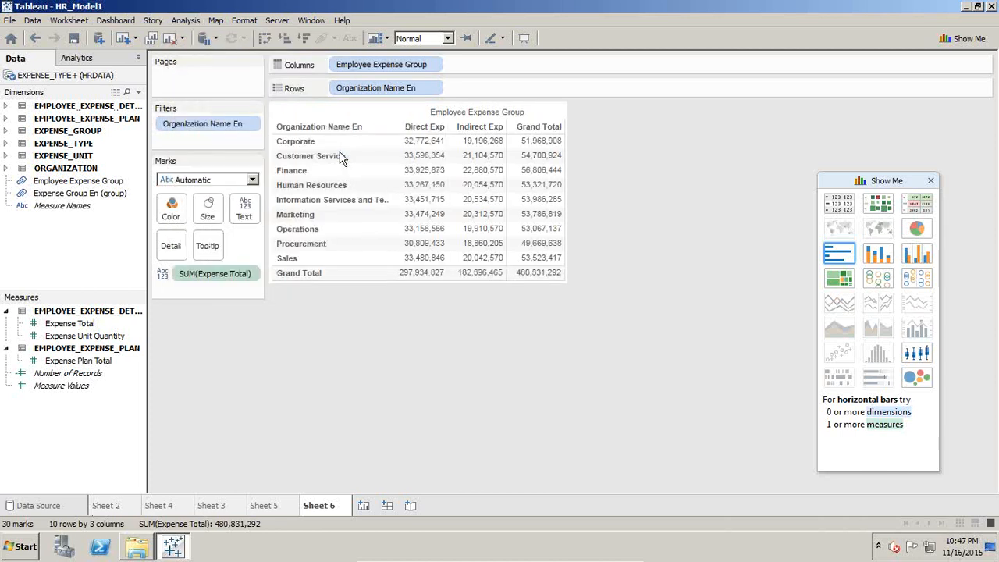
# Step: Turn off the row grand totals, keeping the column grand totals
pyautogui.click(186, 21)
pyautogui.moveTo(234, 134)
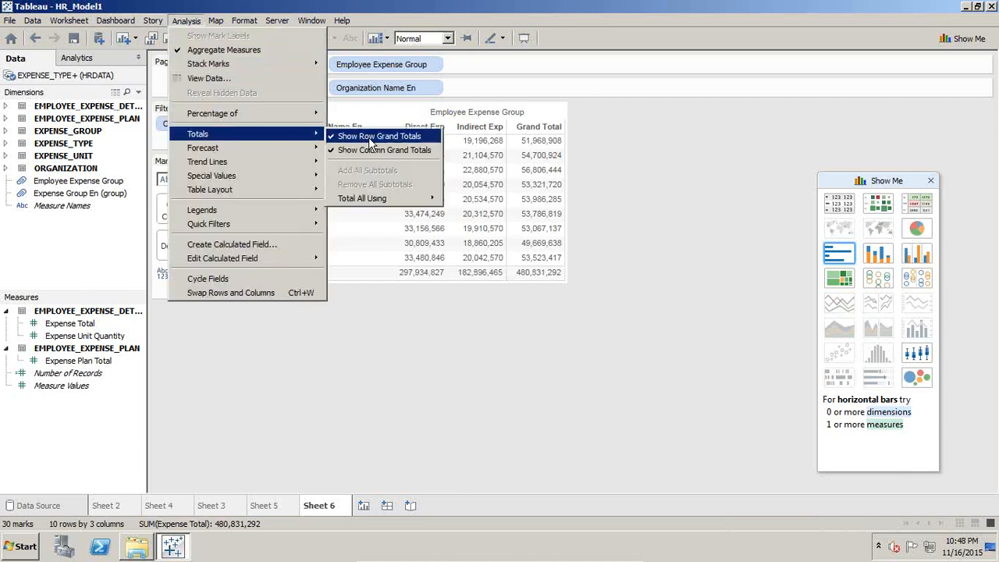
pyautogui.click(387, 137)
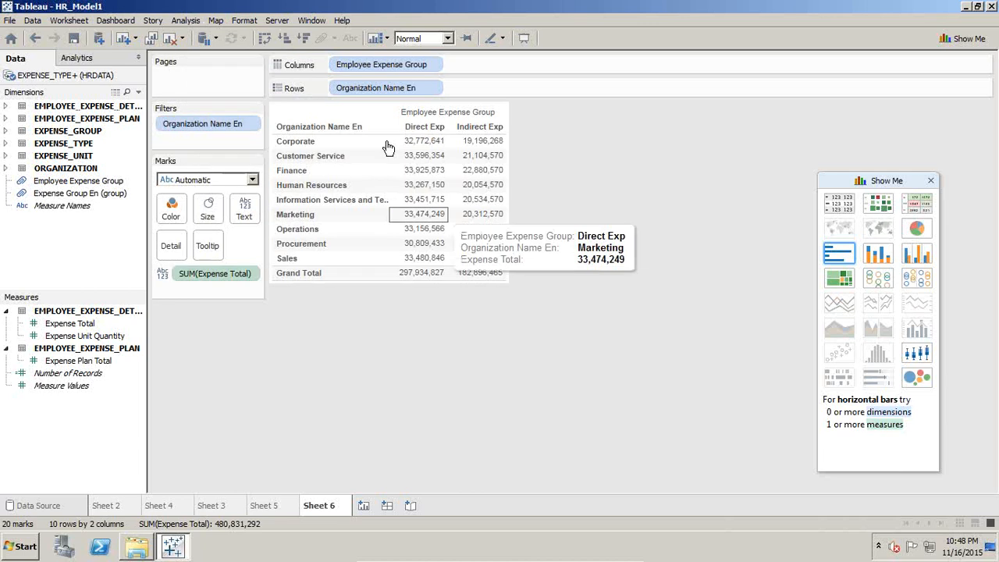
# Step: Apply the Percent of Total quick table calculation to the Expense Total values
pyautogui.moveTo(432, 158)
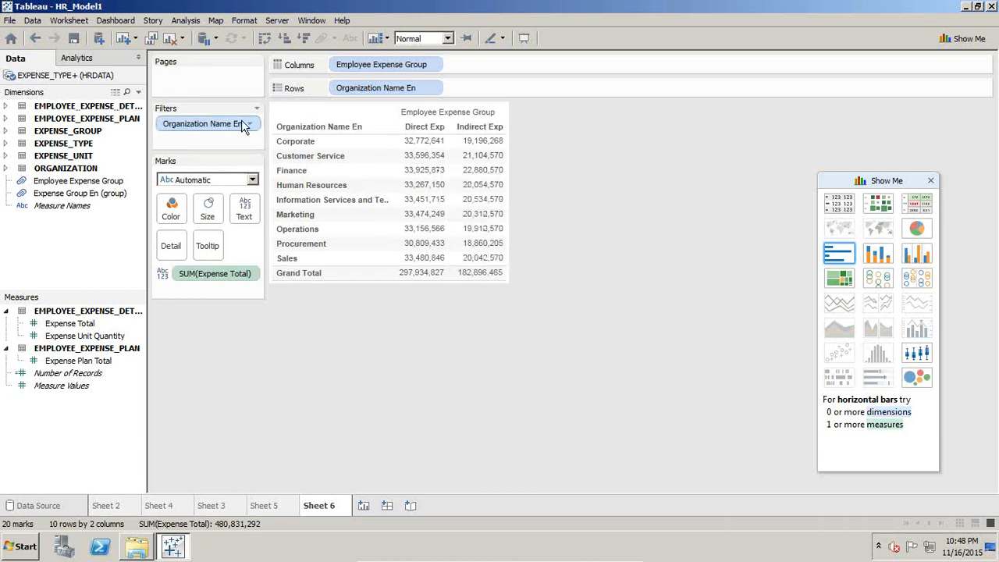
pyautogui.click(249, 274)
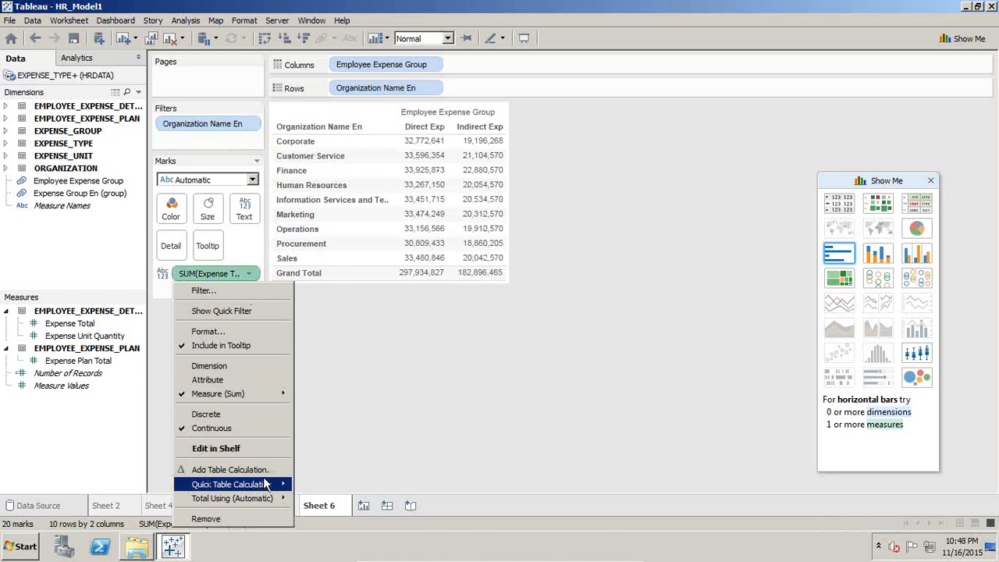
pyautogui.moveTo(266, 484)
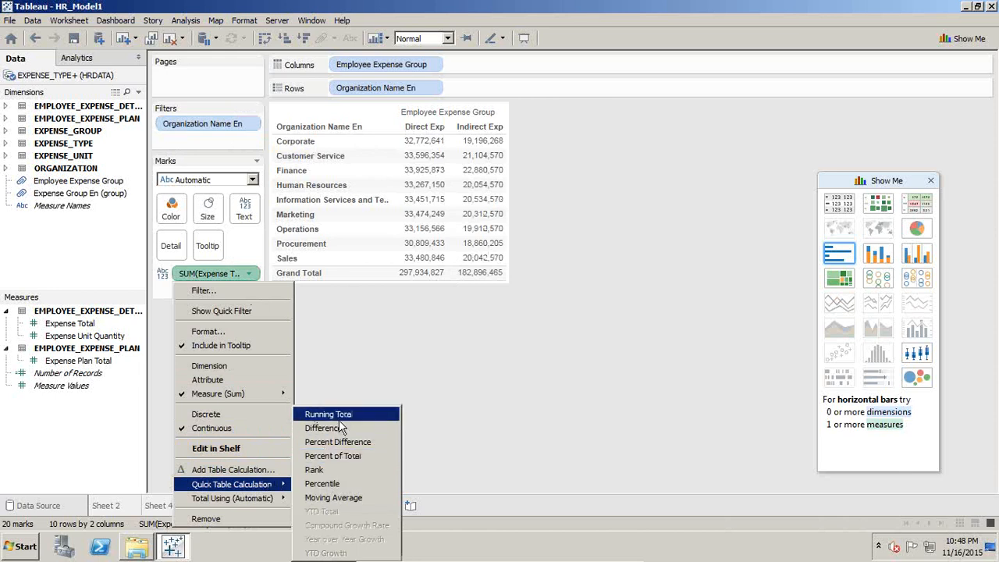
pyautogui.click(337, 459)
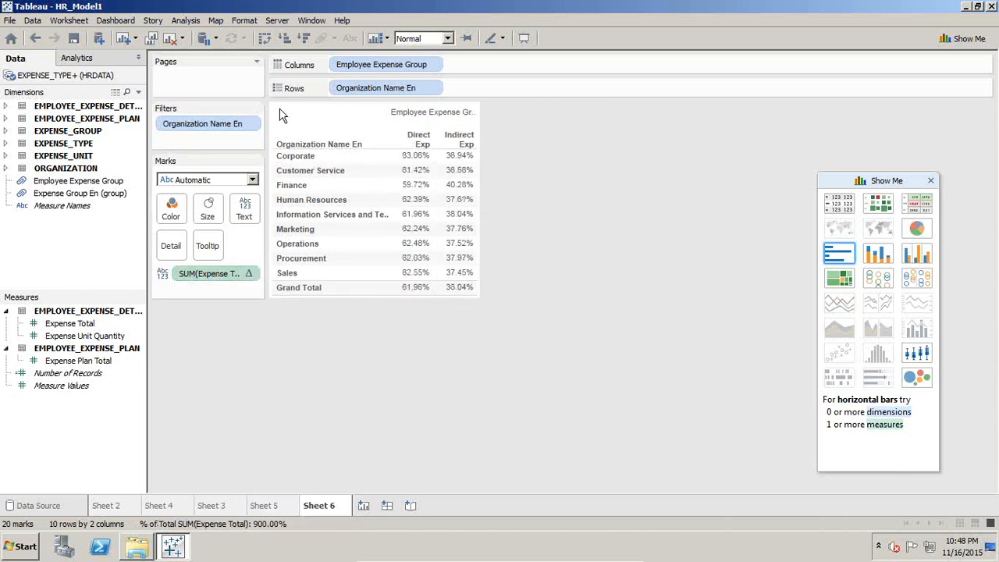
# Step: Show row grand totals in the percentage table
pyautogui.click(117, 20)
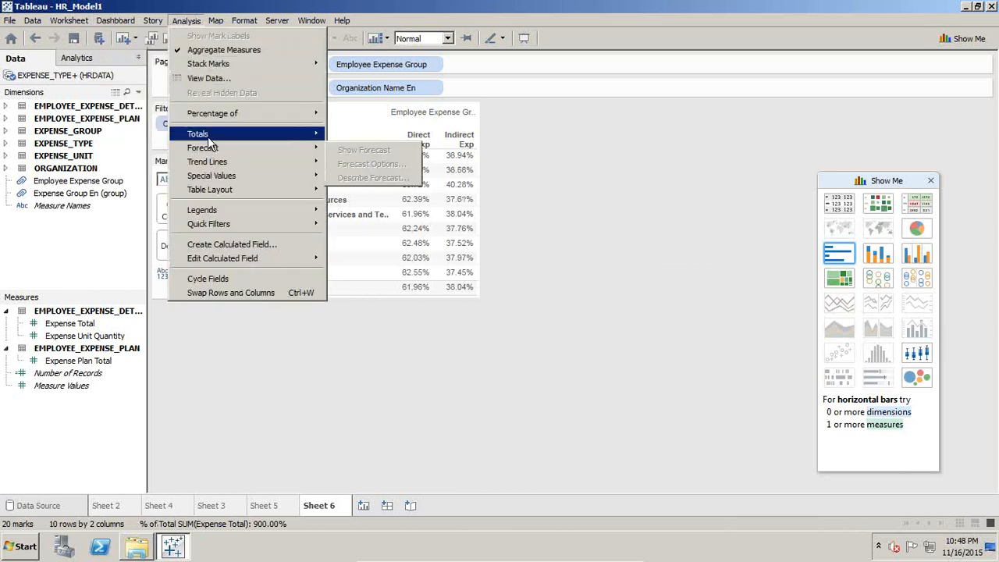
pyautogui.moveTo(208, 139)
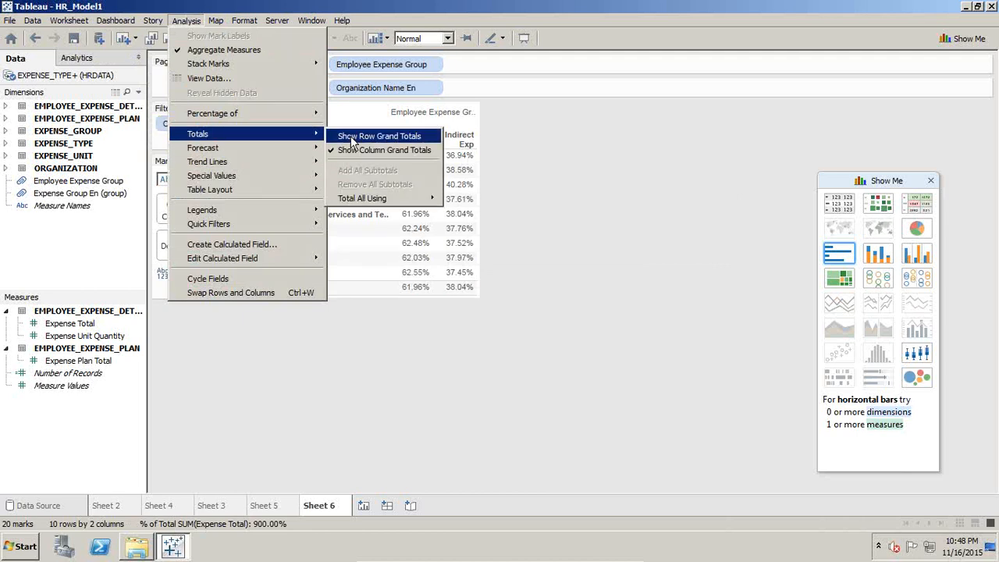
pyautogui.click(351, 136)
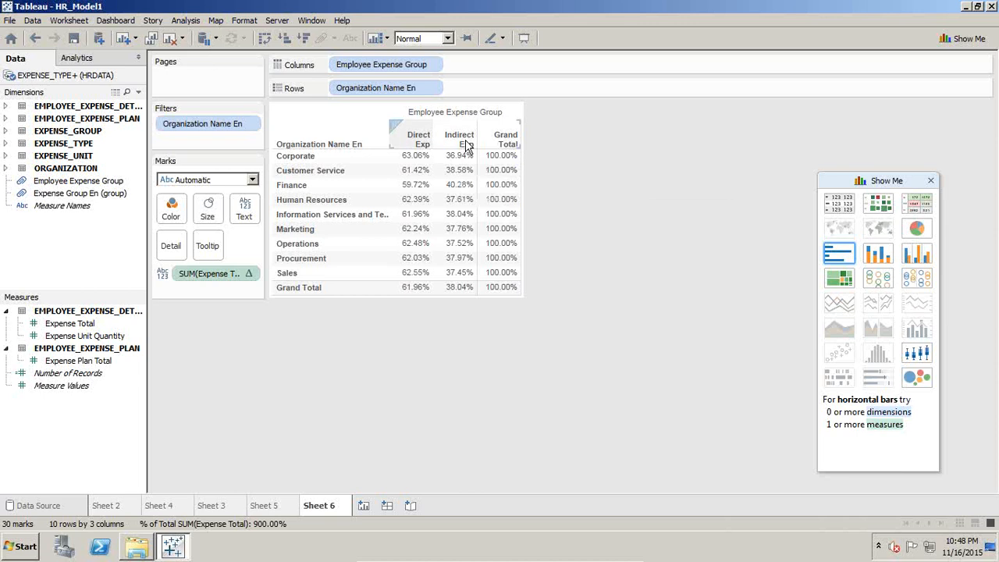
# Step: Clear the Percent of Total table calculation from the Expense Total measure
pyautogui.click(192, 20)
pyautogui.moveTo(228, 134)
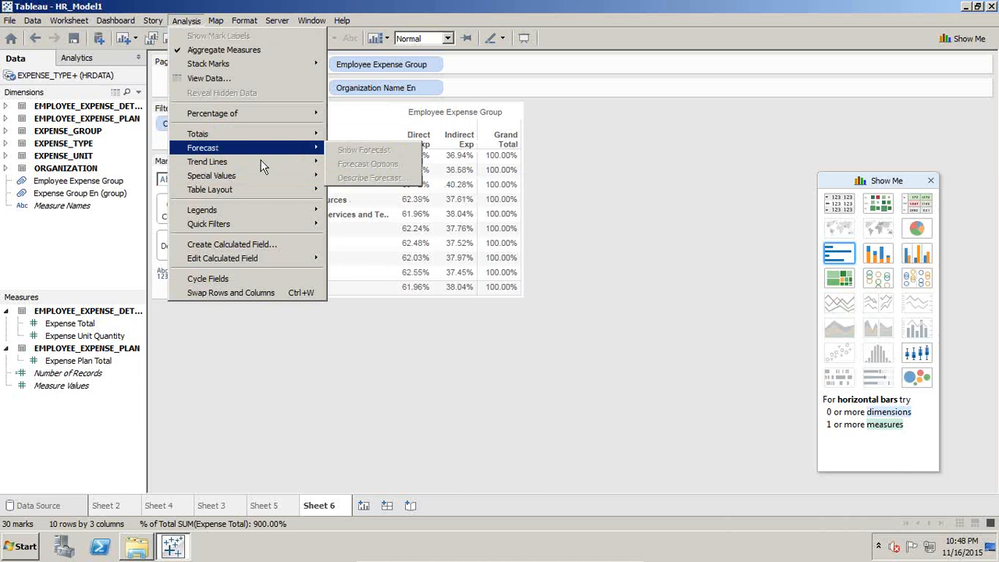
pyautogui.click(216, 339)
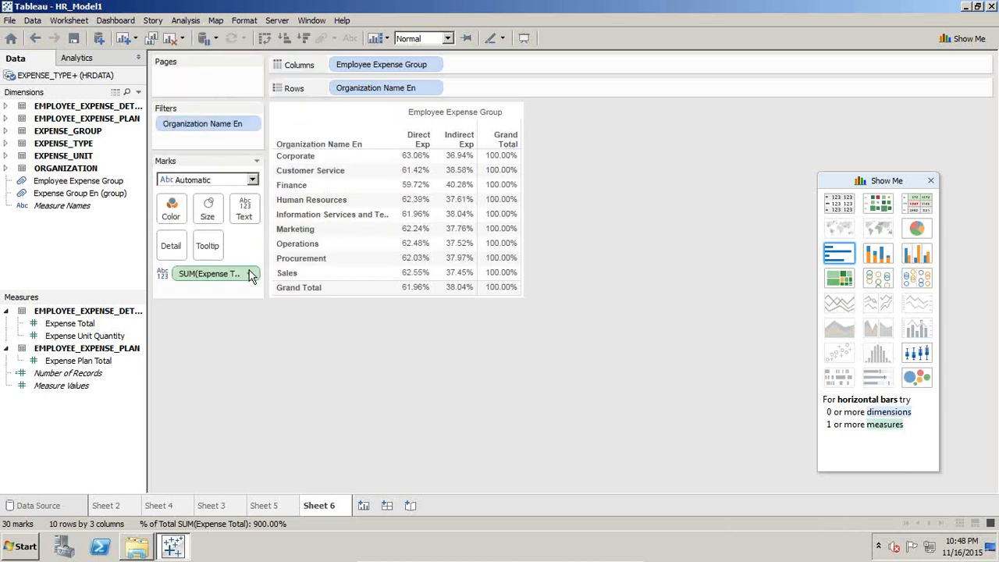
pyautogui.click(251, 274)
pyautogui.click(240, 497)
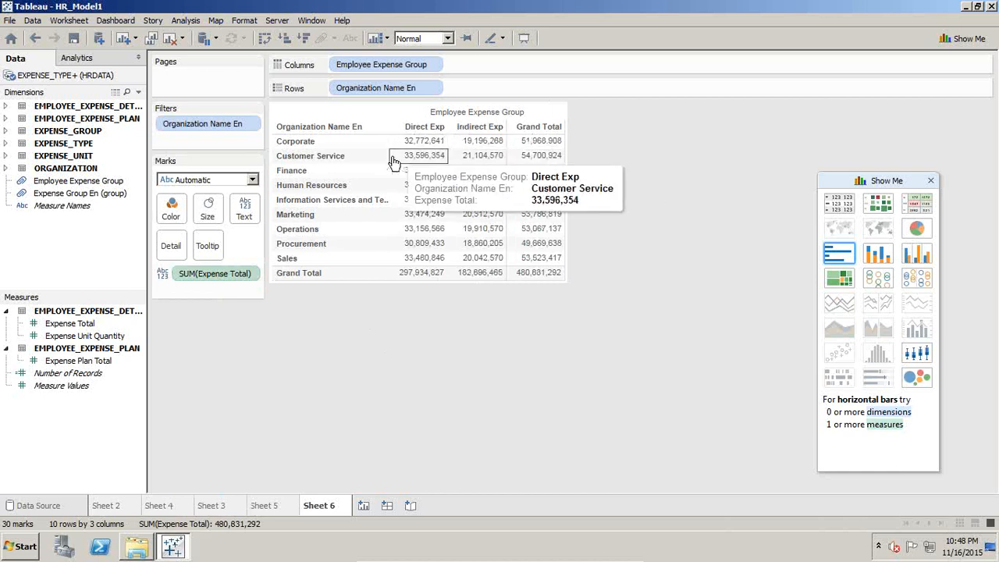
# Step: Edit the summed Expense Total measure in the shelf so its values are divided by 100000
pyautogui.click(248, 274)
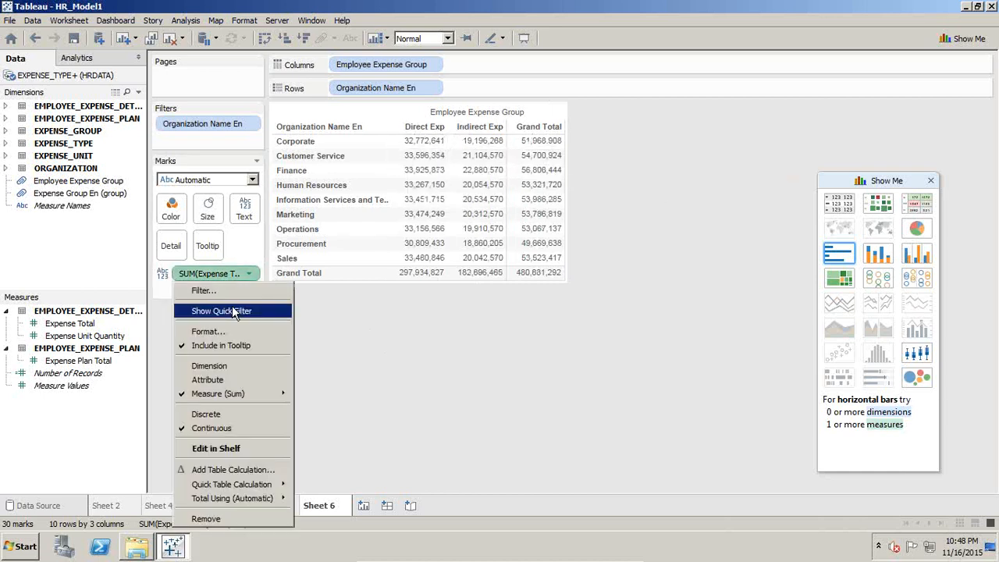
pyautogui.click(239, 453)
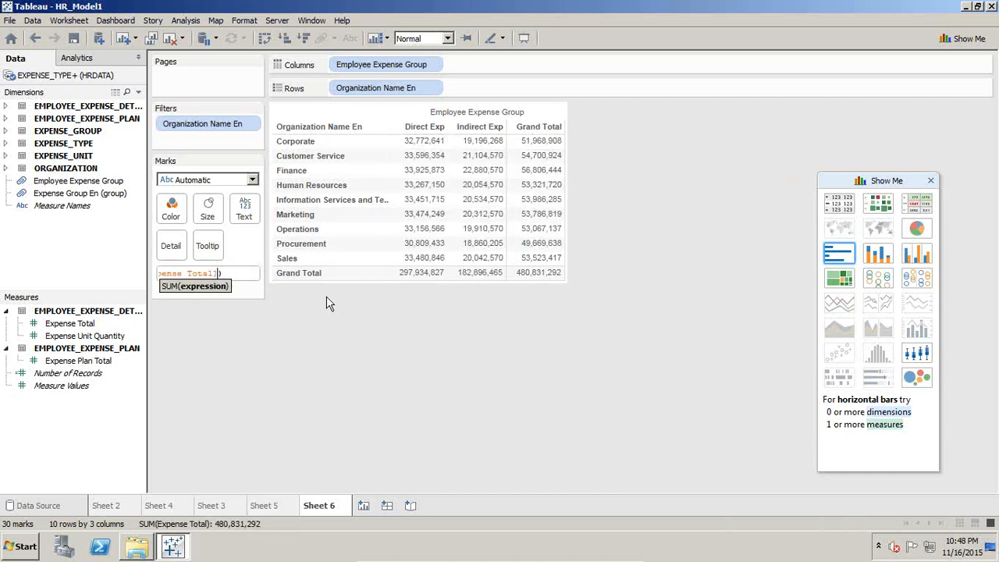
pyautogui.press('Left')
pyautogui.press('Left')
pyautogui.press('Left')
pyautogui.press('Left')
pyautogui.press('Left')
pyautogui.press('Left')
pyautogui.press('Left')
pyautogui.press('Right')
pyautogui.press('Right')
pyautogui.press('Right')
pyautogui.press('Right')
pyautogui.press('Right')
pyautogui.press('Right')
pyautogui.press('Right')
pyautogui.press('Right')
pyautogui.press('Right')
pyautogui.press('Right')
pyautogui.press('Right')
pyautogui.press('Right')
pyautogui.press('Right')
pyautogui.press('Right')
pyautogui.press('Right')
pyautogui.press('Right')
pyautogui.press('Right')
pyautogui.press('Right')
pyautogui.press('Right')
pyautogui.press('Right')
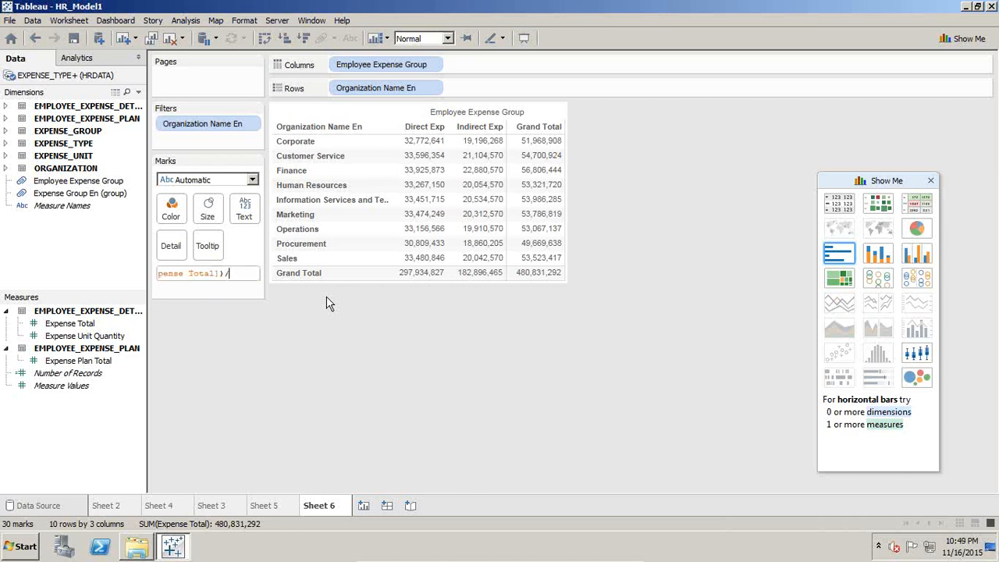
pyautogui.write('/100000')
pyautogui.press('Return')
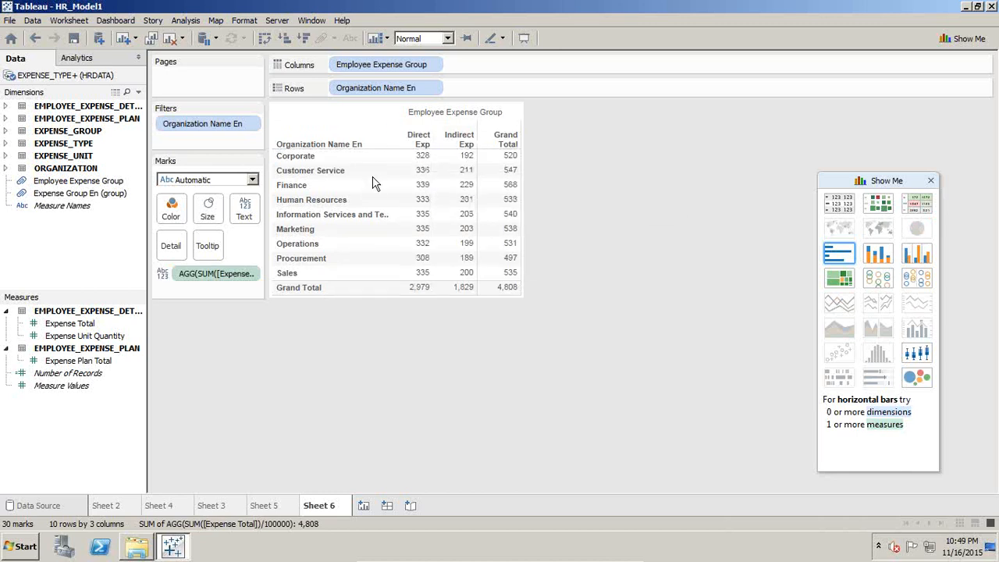
# Step: Open Calculator and place its window beside the expense table
pyautogui.click(17, 546)
pyautogui.write('cal')
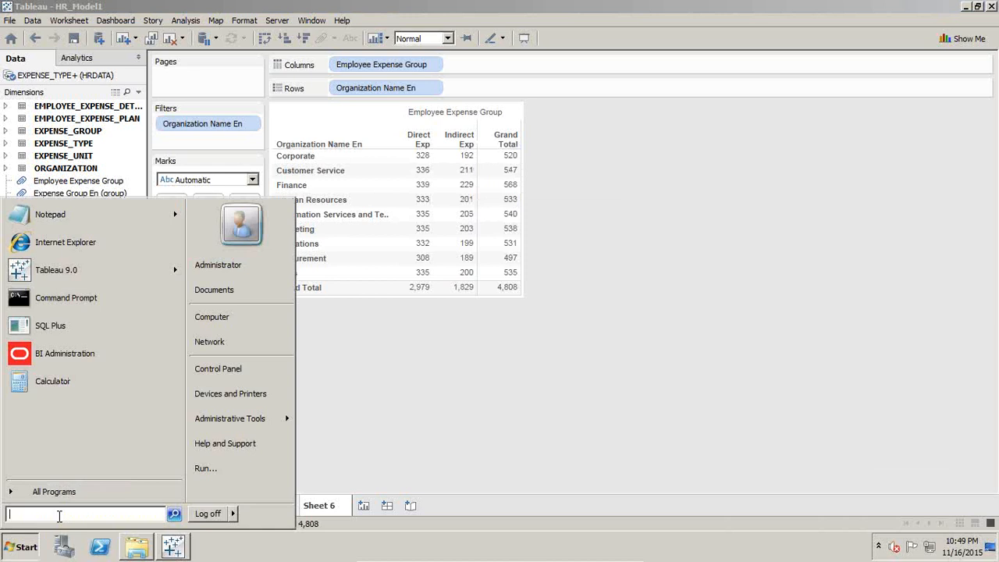
pyautogui.write('c')
pyautogui.press('Return')
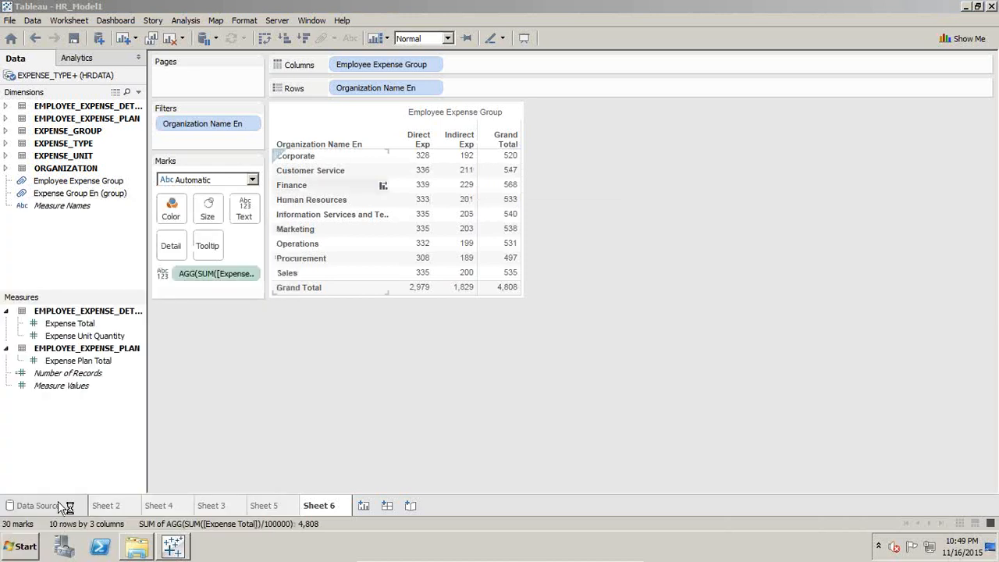
pyautogui.moveTo(208, 101); pyautogui.dragTo(701, 153)
# Step: Calculate Corporate's indirect expense as a percentage of its direct expense (192 / 328 * 100) and close Calculator
pyautogui.write('192')
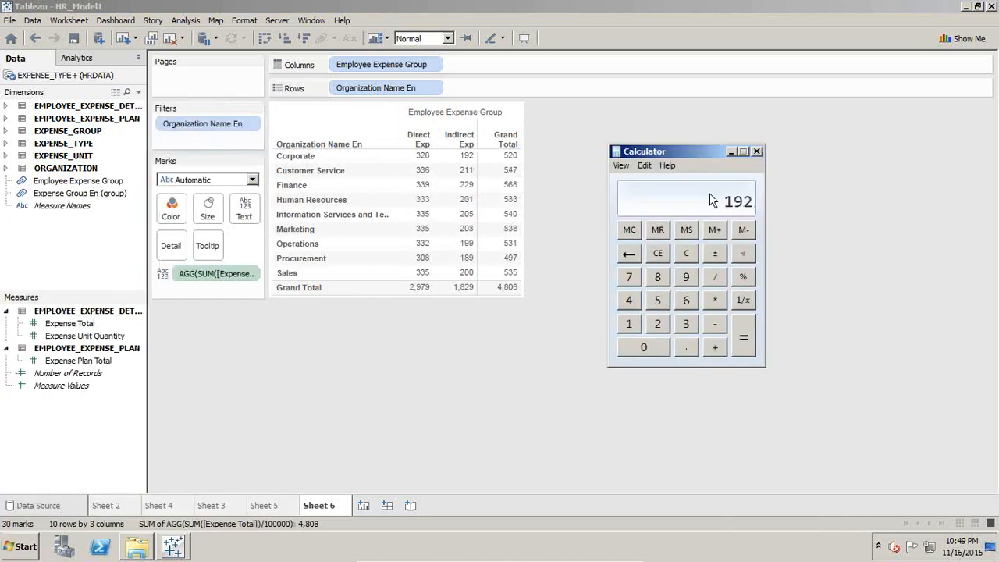
pyautogui.write('328')
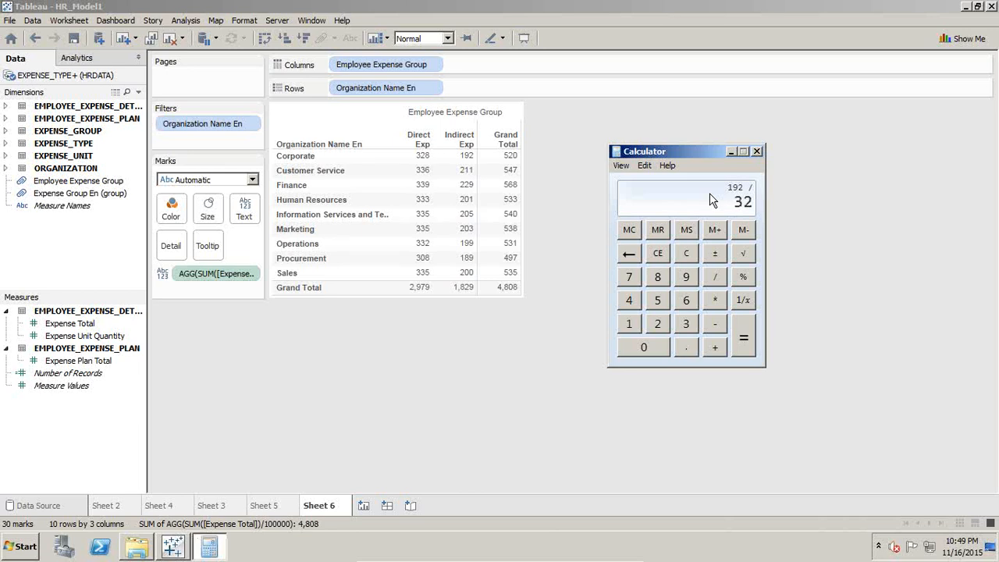
pyautogui.write('*100')
pyautogui.press('Return')
pyautogui.click(756, 151)
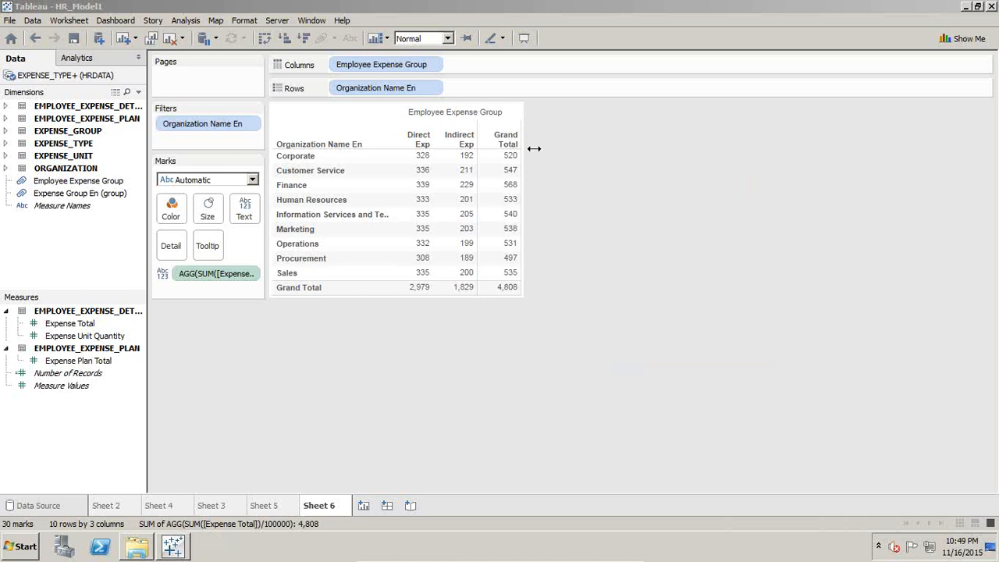
# Step: Apply the Percent Difference quick table calculation to the scaled Expense Total measure
pyautogui.hotkey('ctrl', '1')
pyautogui.click(250, 275)
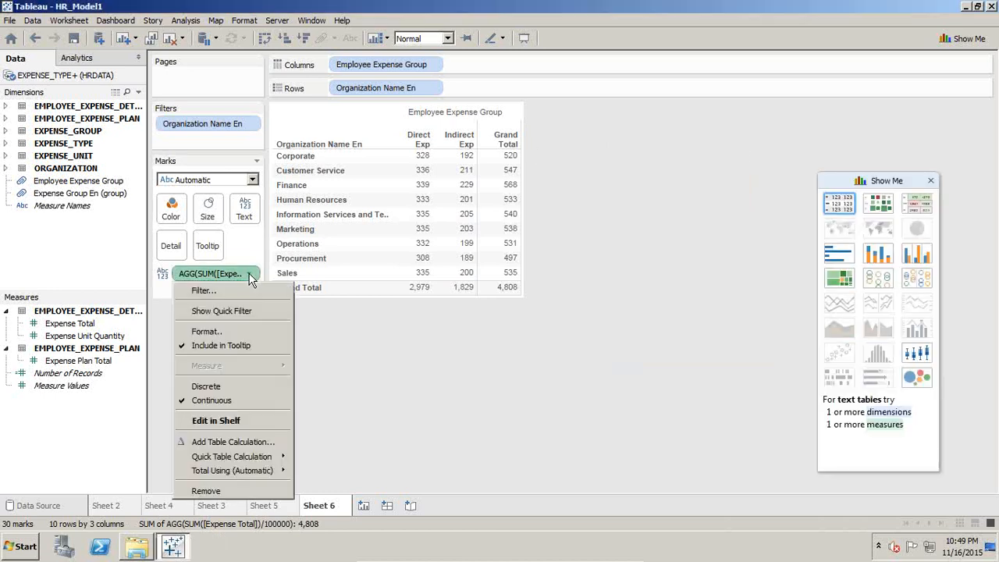
pyautogui.moveTo(238, 459)
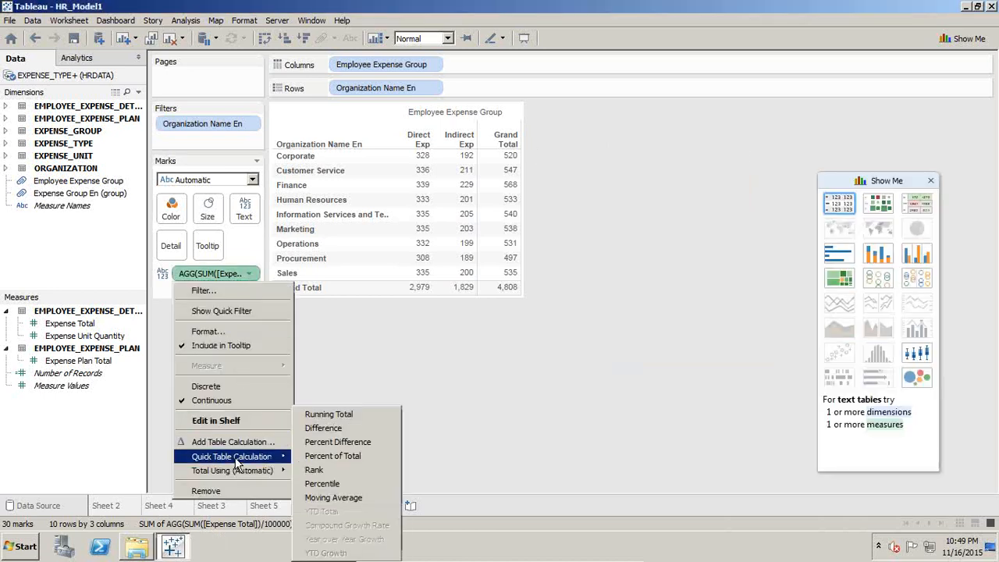
pyautogui.click(351, 442)
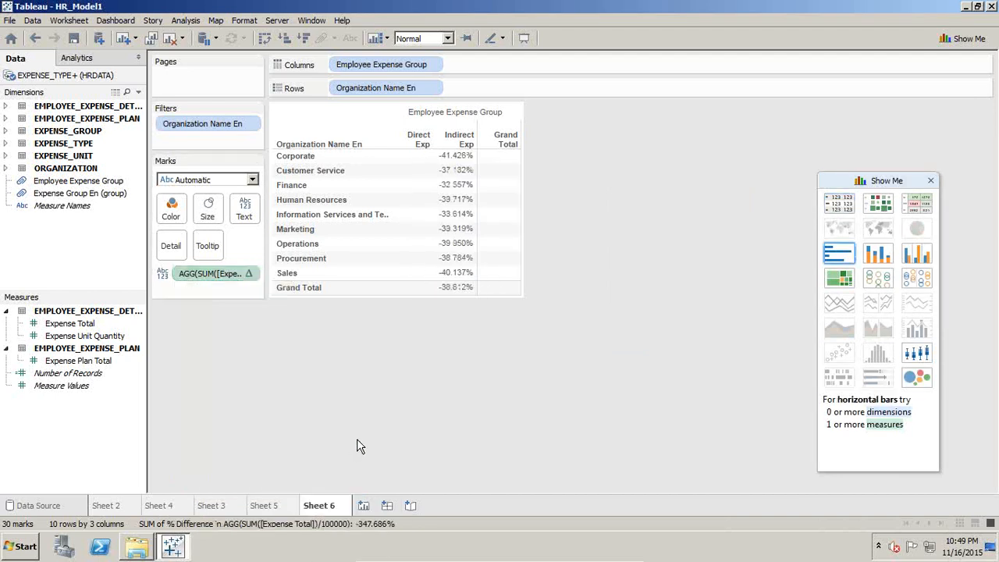
# Step: Change the measure's table calculation type to Percent From and apply it to the table
pyautogui.click(249, 274)
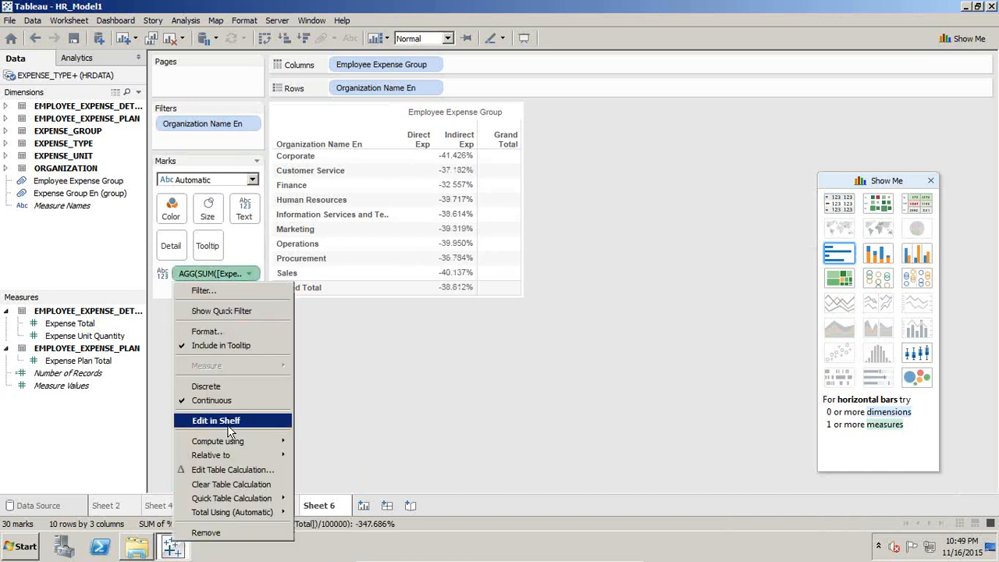
pyautogui.click(232, 469)
pyautogui.click(456, 196)
pyautogui.click(451, 234)
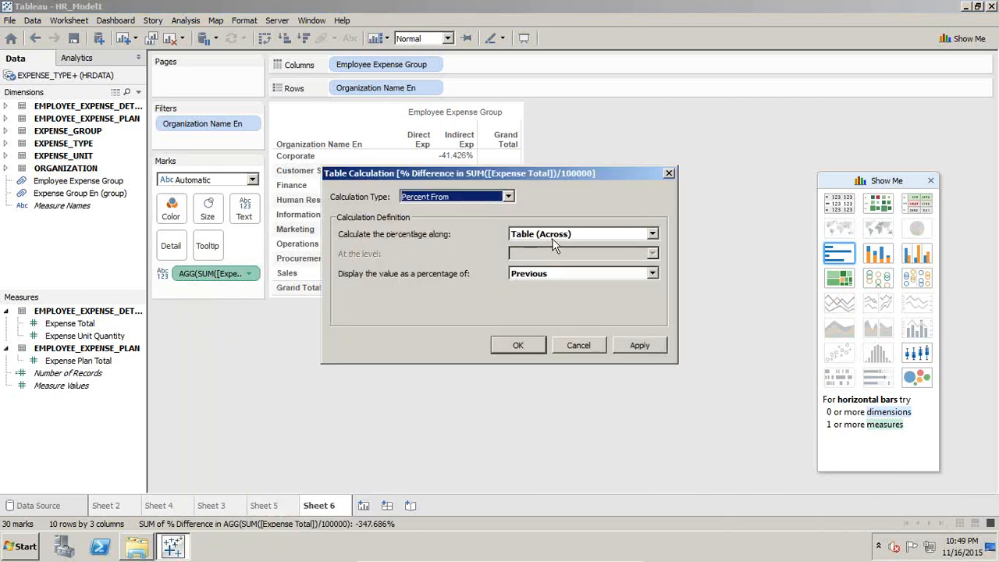
pyautogui.moveTo(416, 171); pyautogui.dragTo(732, 167)
pyautogui.moveTo(830, 173); pyautogui.dragTo(802, 149)
pyautogui.click(926, 320)
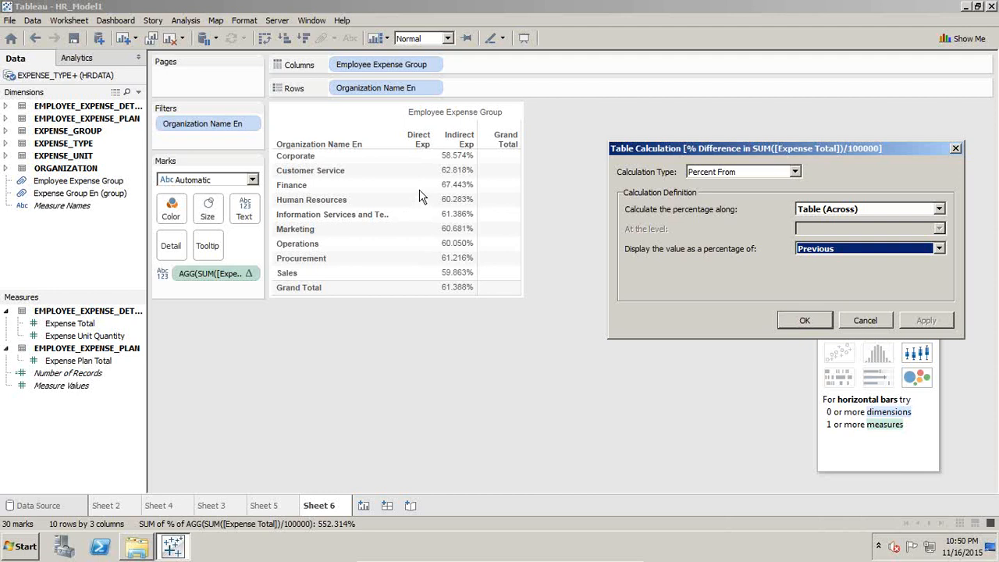
# Step: Display the table calculation's values as a percentage of First and accept the settings
pyautogui.click(857, 248)
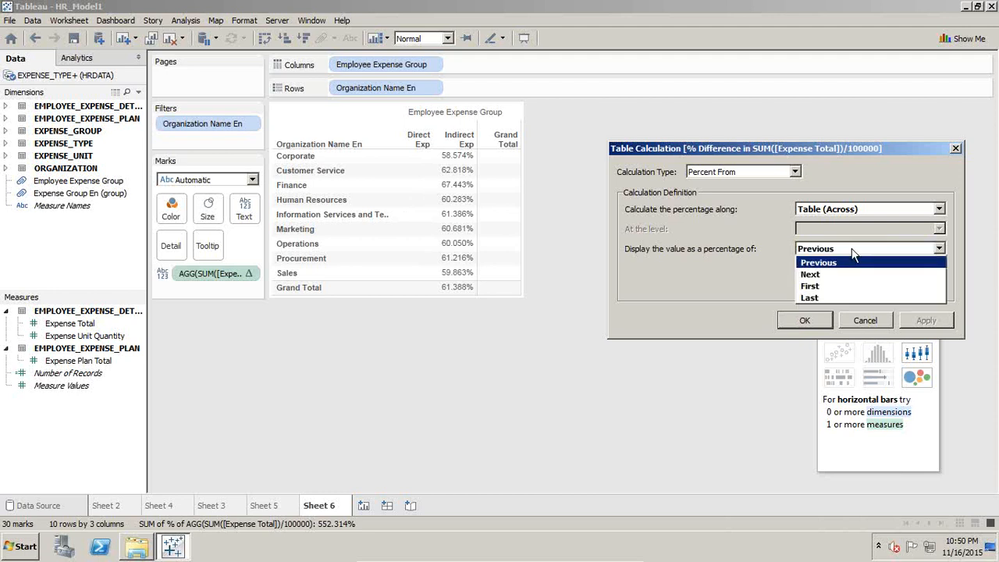
pyautogui.click(835, 284)
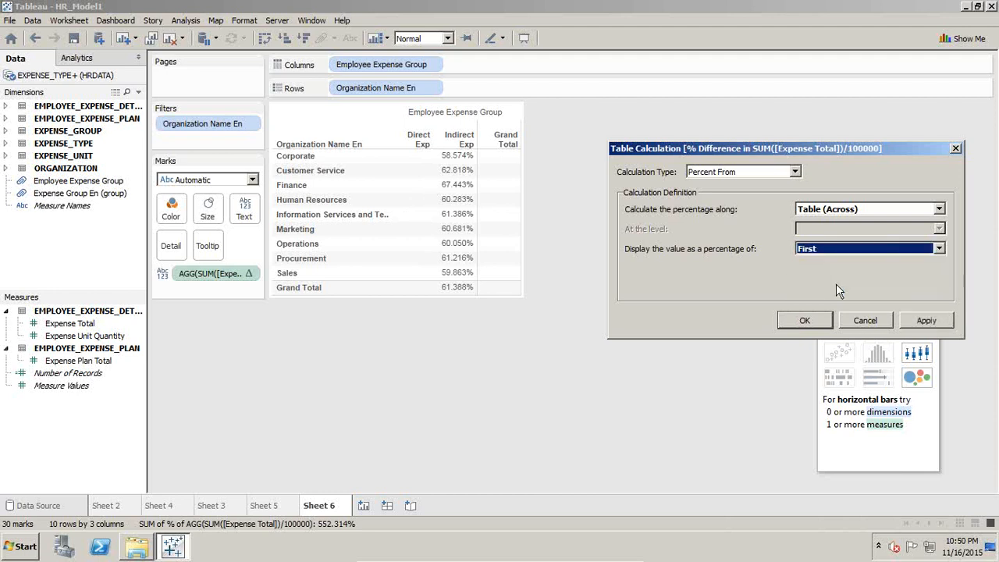
pyautogui.click(921, 322)
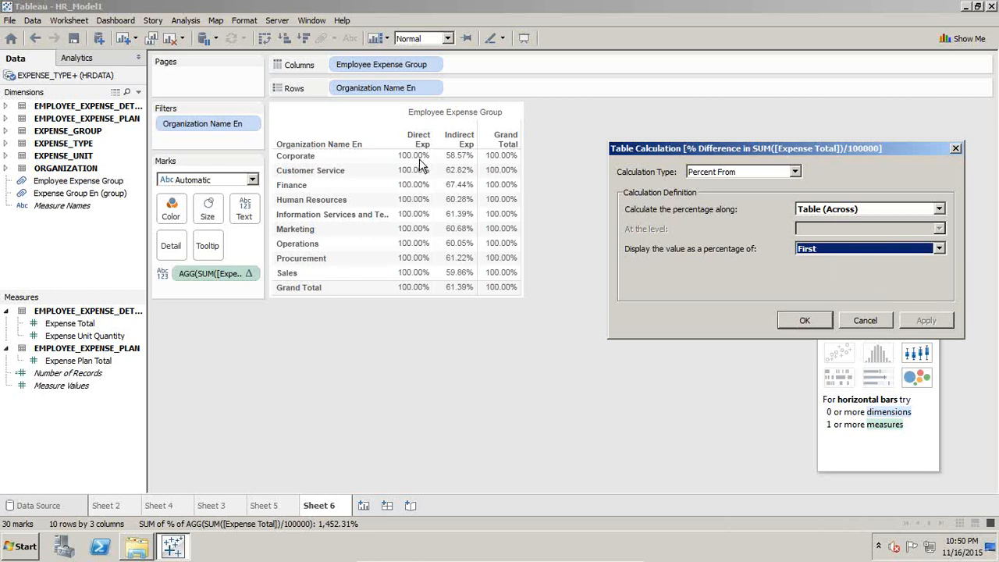
pyautogui.click(801, 320)
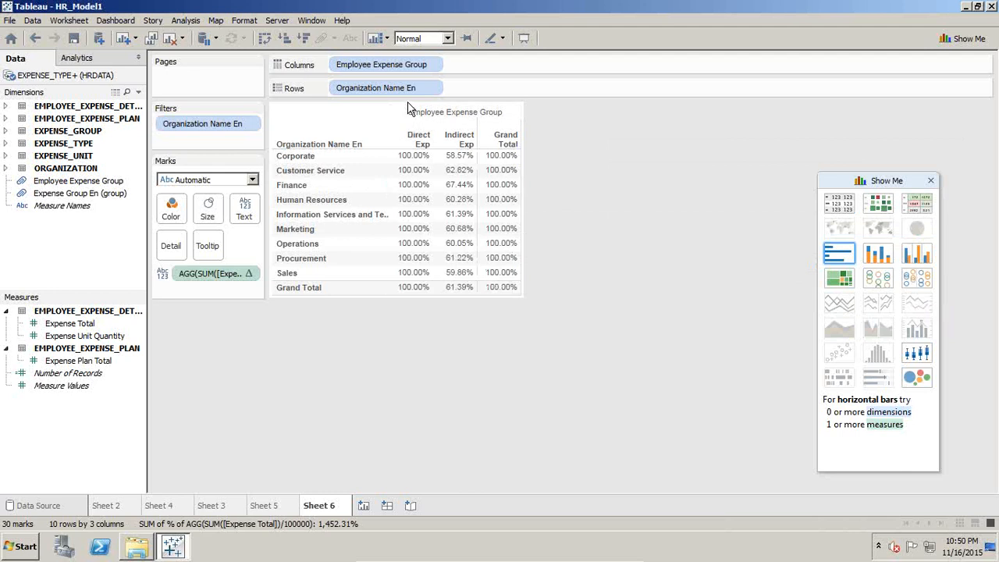
pyautogui.moveTo(450, 227)
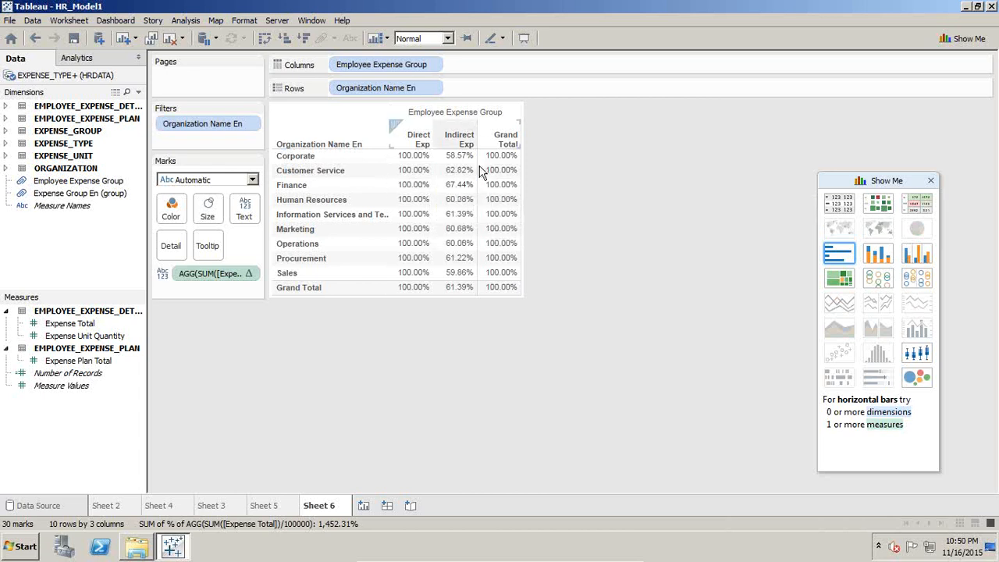
pyautogui.click(432, 66)
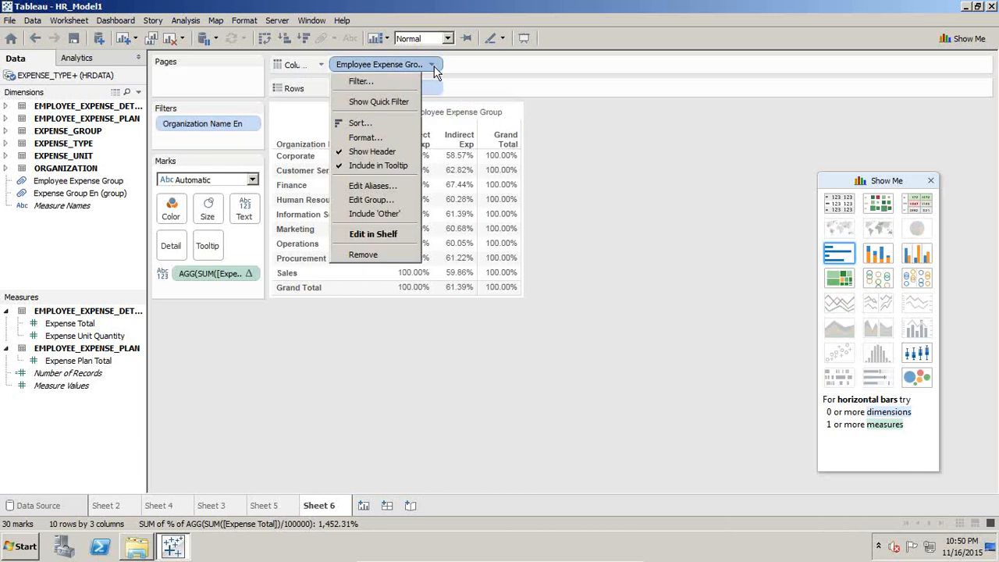
pyautogui.click(384, 122)
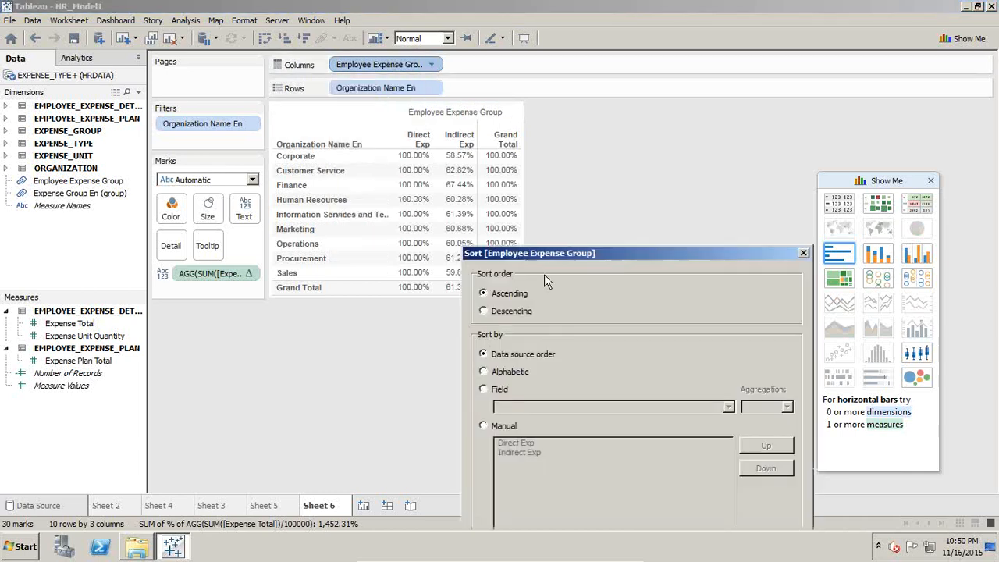
pyautogui.moveTo(548, 253); pyautogui.dragTo(617, 120)
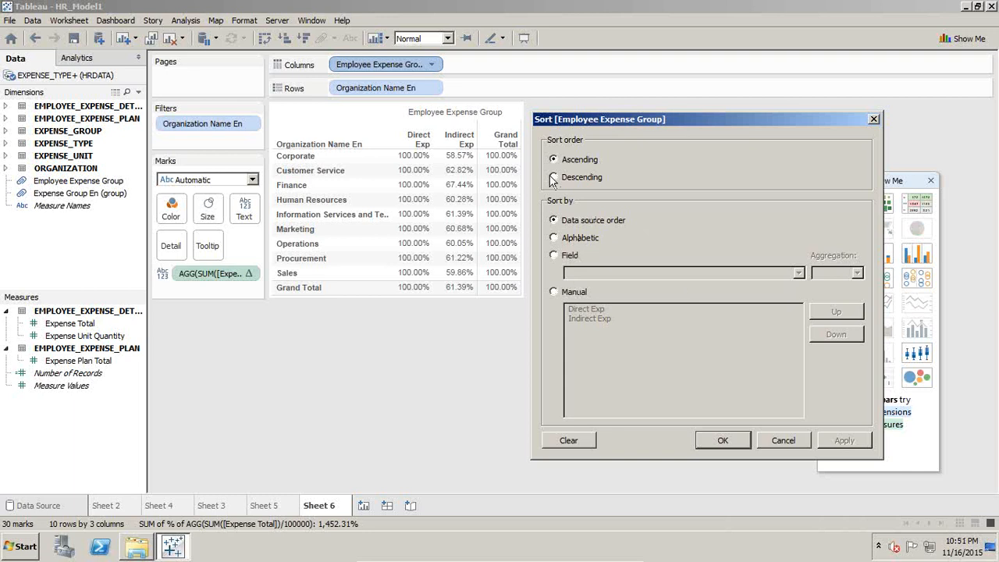
pyautogui.click(554, 237)
pyautogui.click(554, 220)
pyautogui.click(784, 442)
pyautogui.click(250, 272)
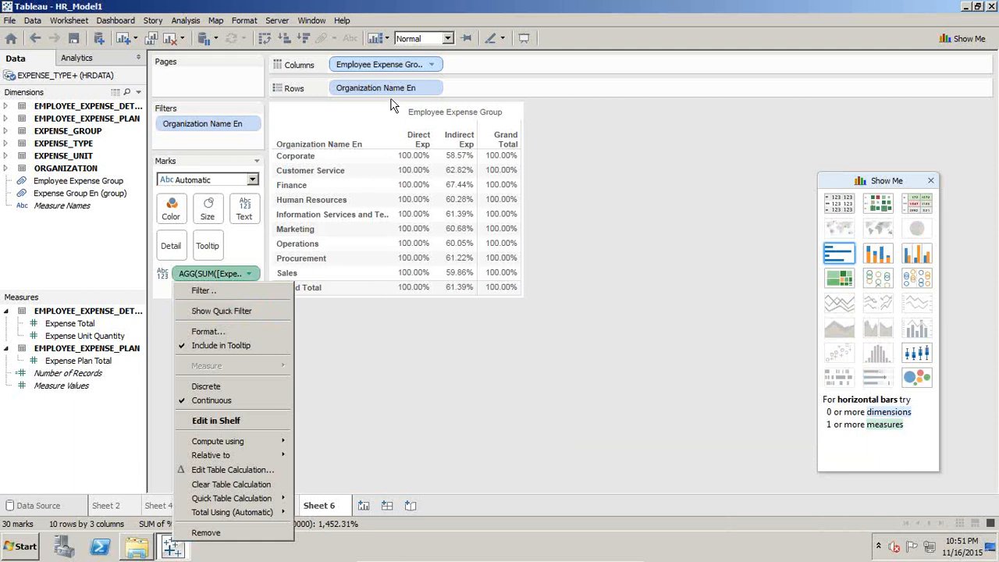
pyautogui.click(435, 89)
pyautogui.click(434, 88)
pyautogui.click(388, 146)
pyautogui.moveTo(539, 255); pyautogui.dragTo(556, 130)
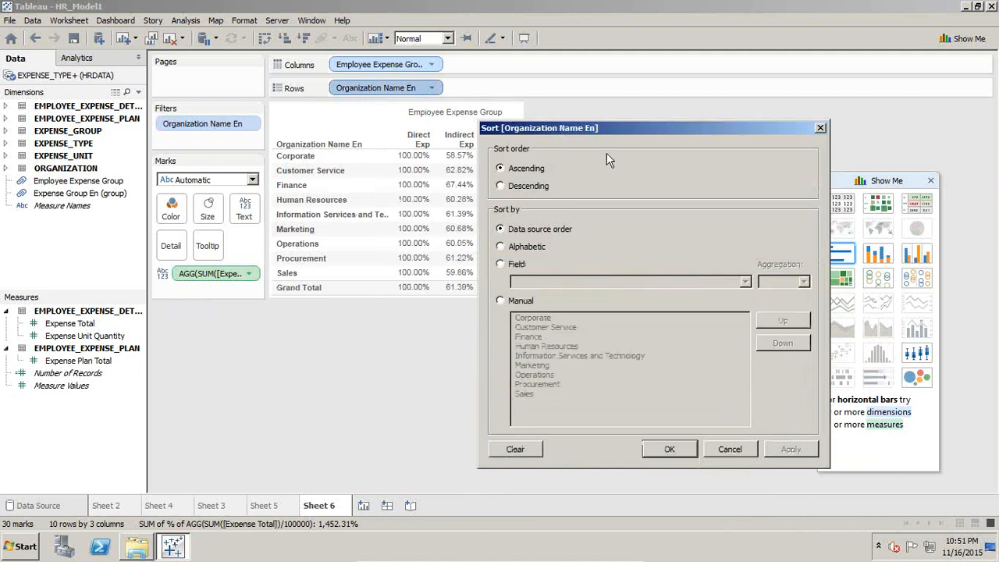
pyautogui.click(732, 450)
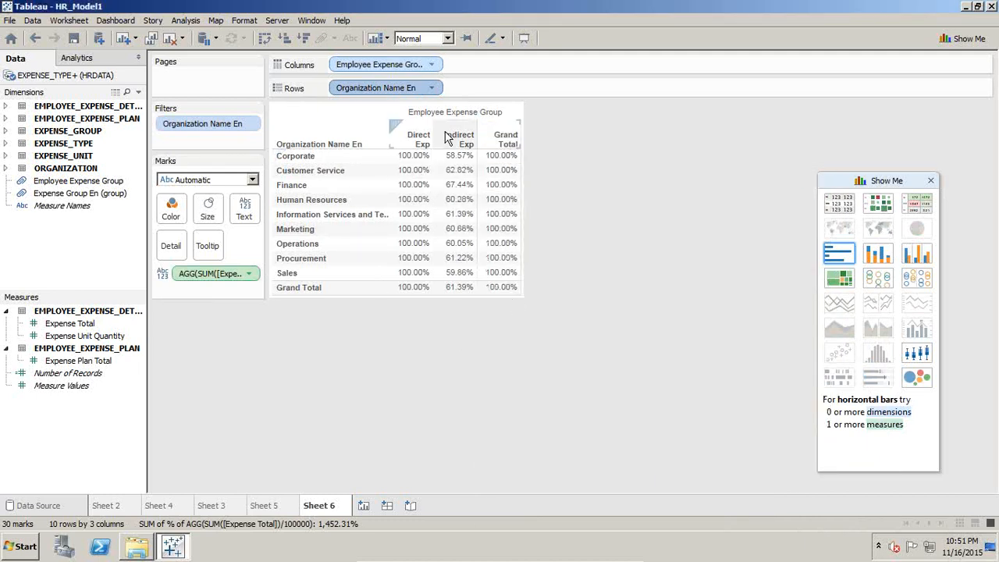
# Step: Switch to the PowerPoint presentation and show the closing "Any Question?" slide
pyautogui.moveTo(419, 293)
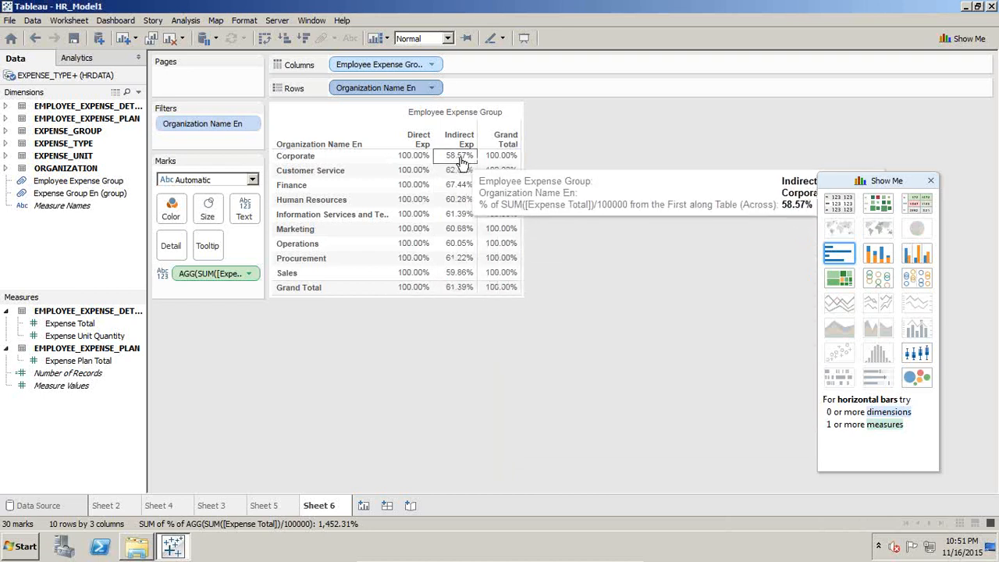
pyautogui.moveTo(466, 557)
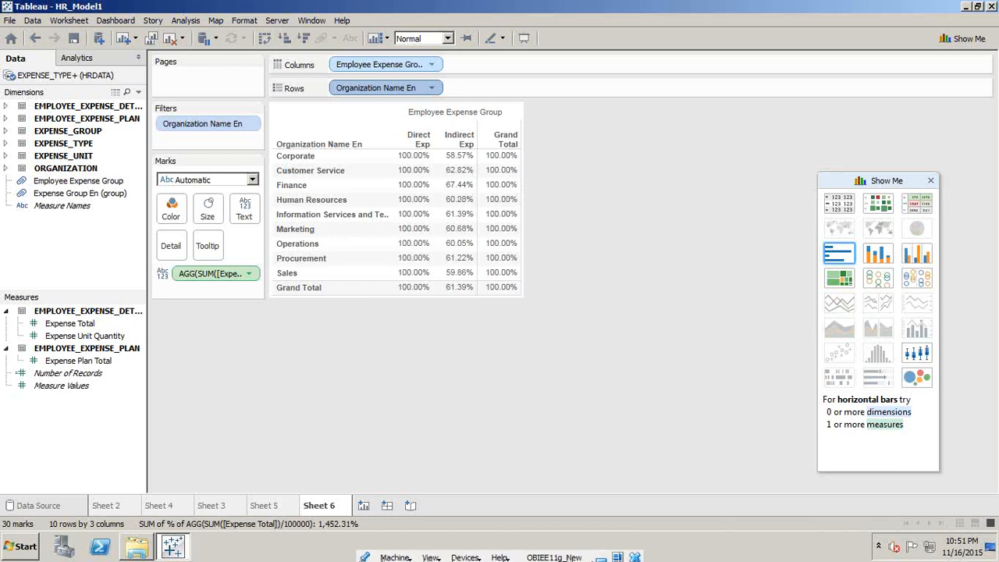
pyautogui.click(601, 553)
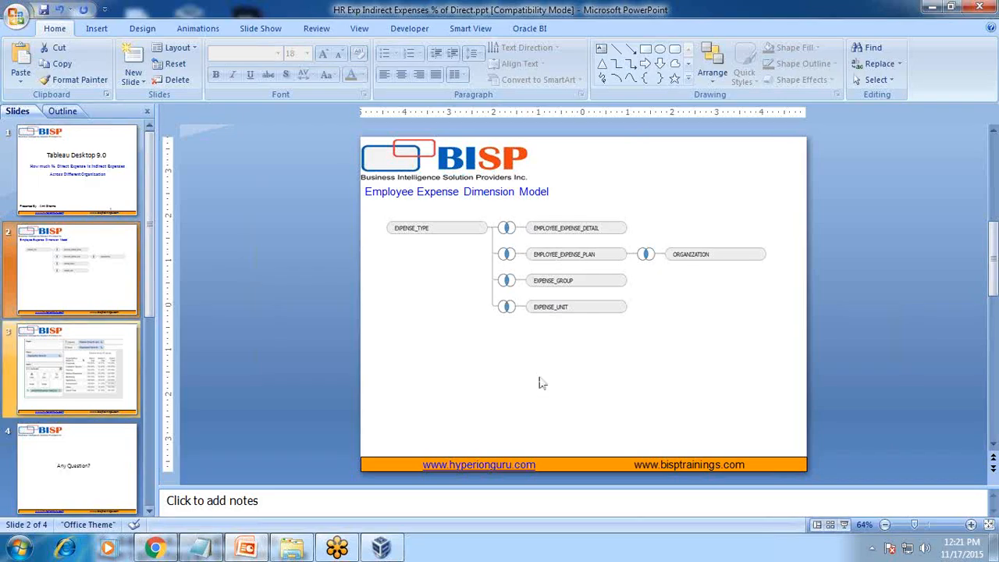
pyautogui.click(92, 466)
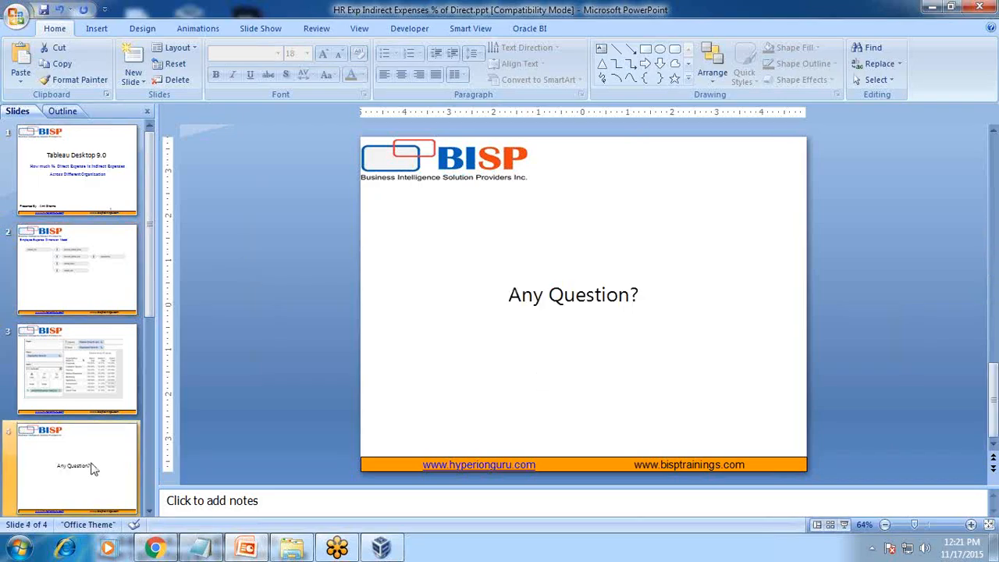